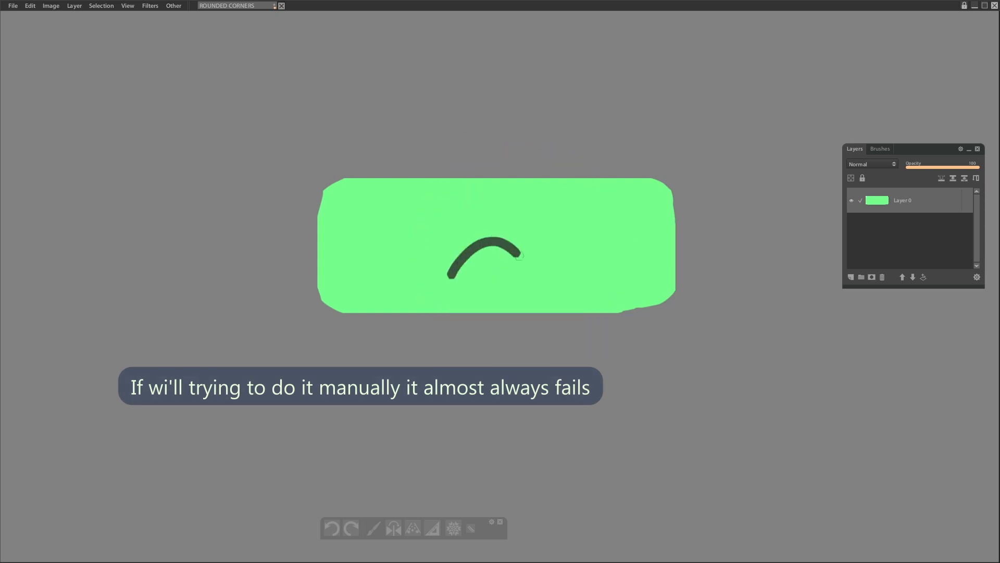
Undo the brush stroke, the hand-cut corners and the green rectangle until the layer is empty.
key(ctrl+z)
key(ctrl+z)
key(ctrl+z)
key(ctrl+z)
key(l)
key(ctrl+z)
key(ctrl+z)
key(ctrl+z)
key(ctrl+z)
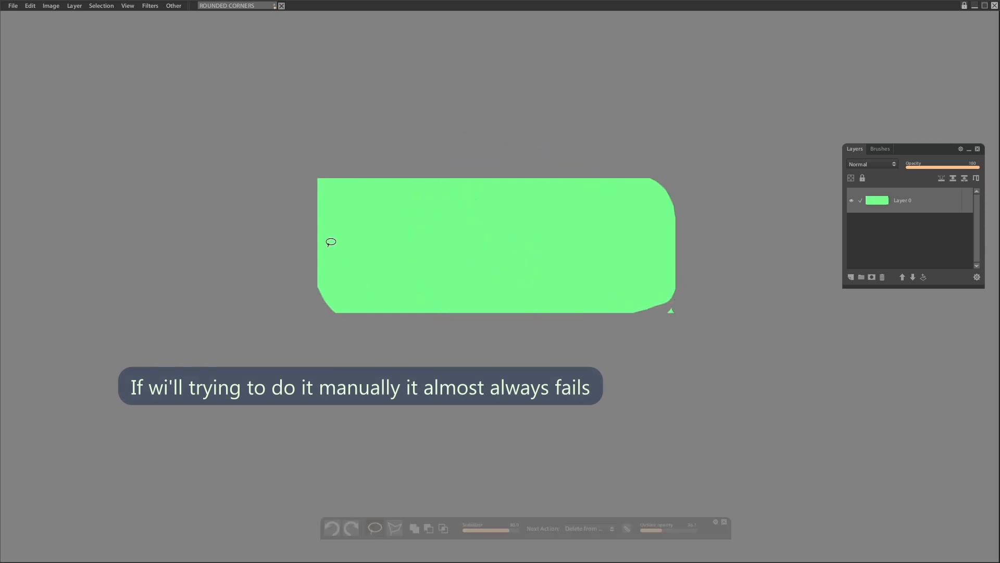
key(ctrl+y)
key(ctrl+y)
key(ctrl+y)
key(ctrl+z)
key(ctrl+z)
key(ctrl+z)
key(ctrl+z)
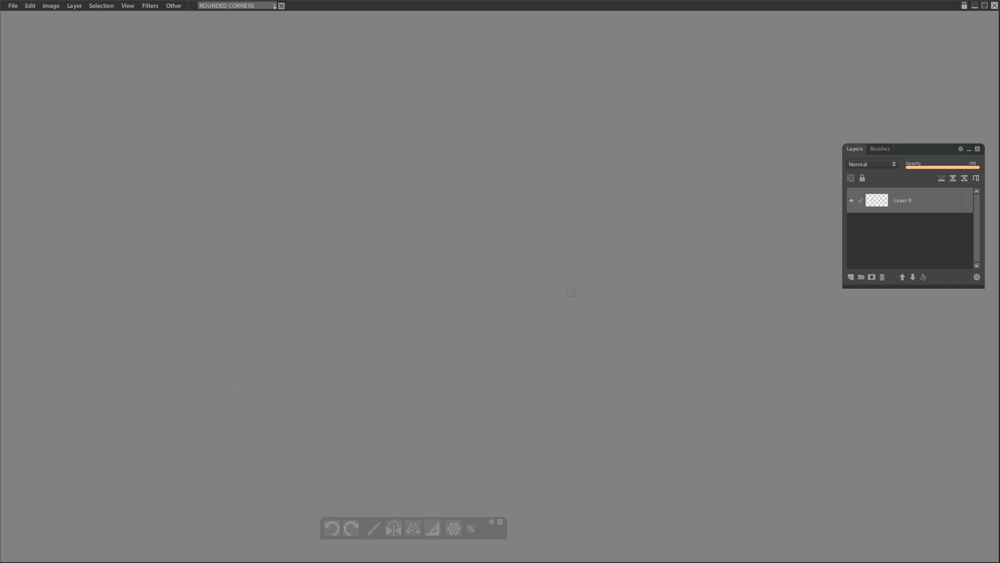
Make a wide rectangular selection at the canvas centre, fill it dark green and remove the selection.
key(m)
drag(312, 200, 670, 325)
key(alt+BackSpace)
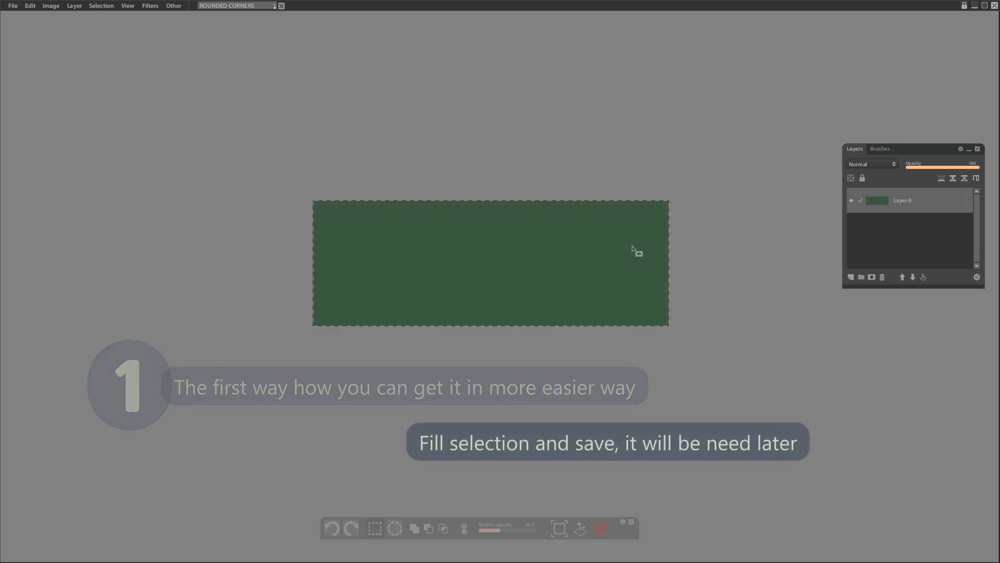
key(ctrl+d)
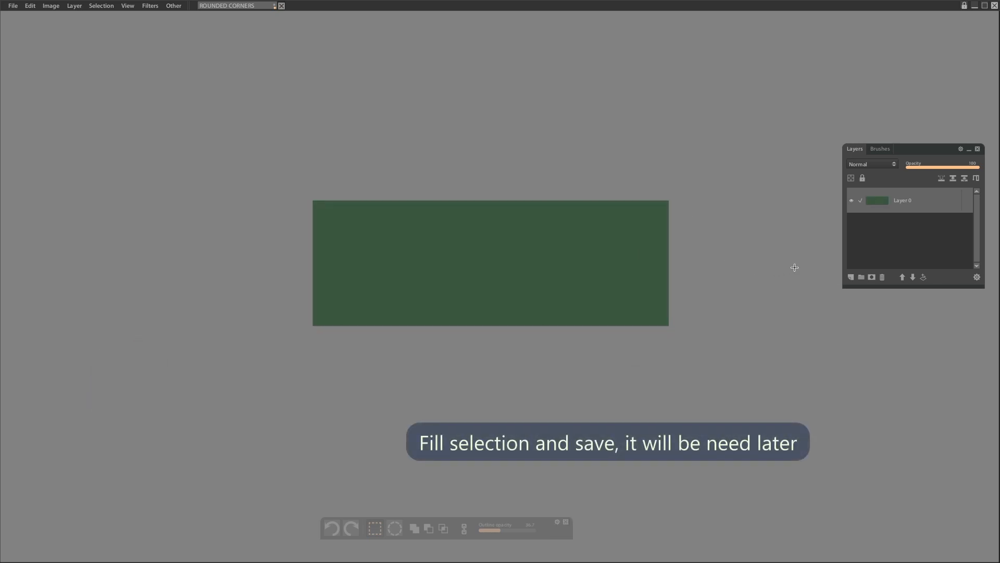
Add a new layer, load the Layer 0 rectangle as a selection and hide Layer 0.
click(850, 277)
ctrl+click(878, 226)
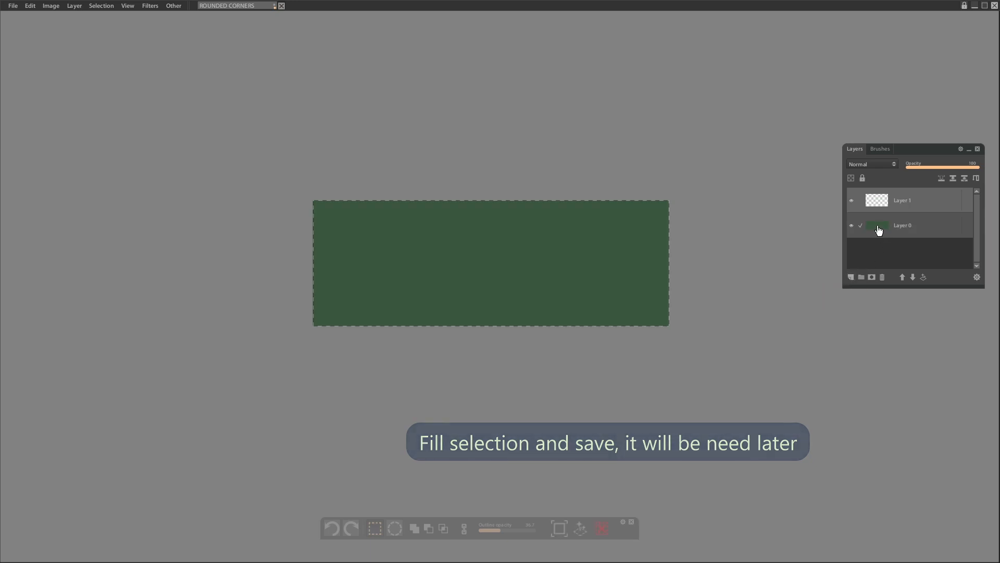
click(852, 225)
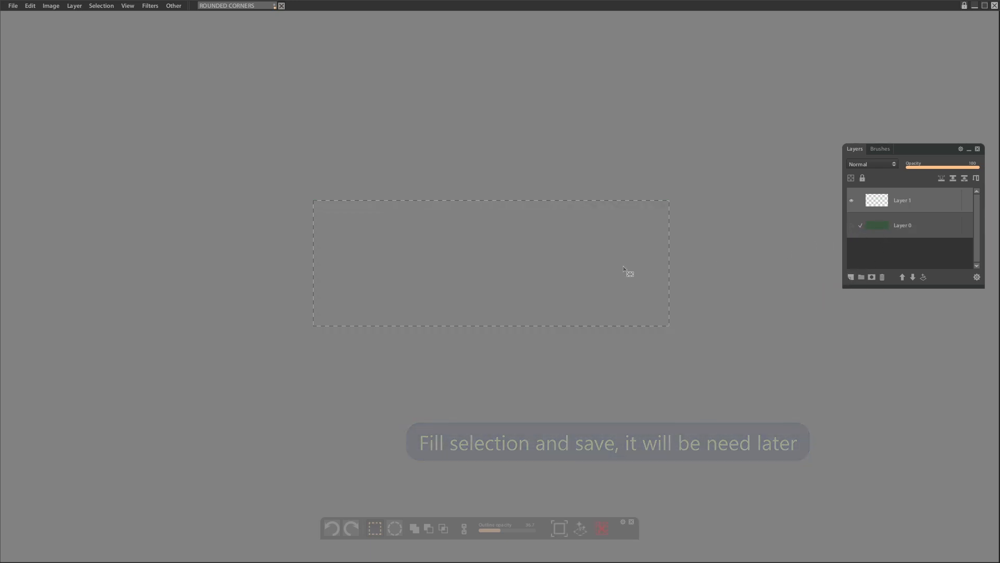
Open Refine Edge for the rectangular selection, try Shift Edge at 100 and set it back to 0.
click(99, 6)
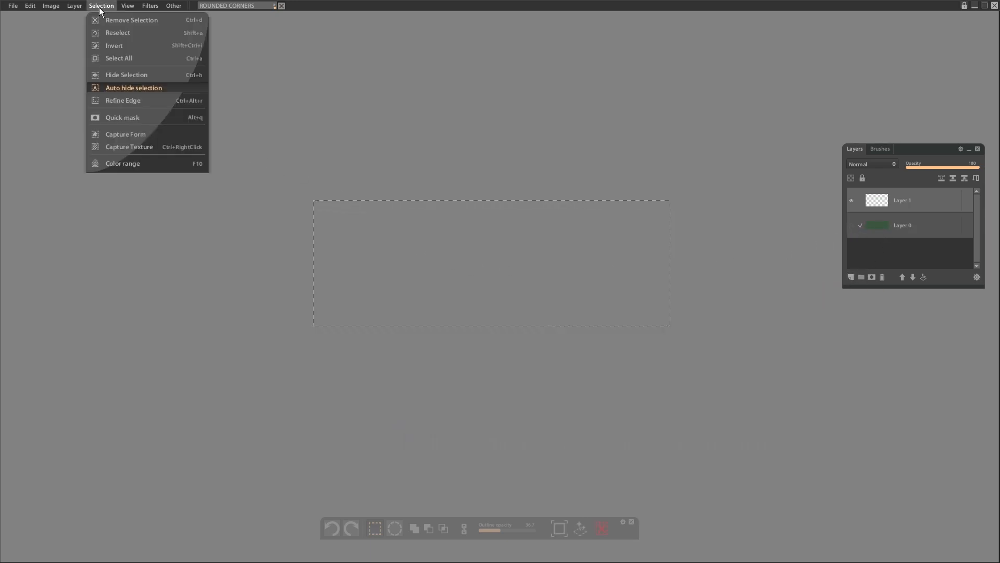
click(125, 100)
drag(145, 109, 207, 108)
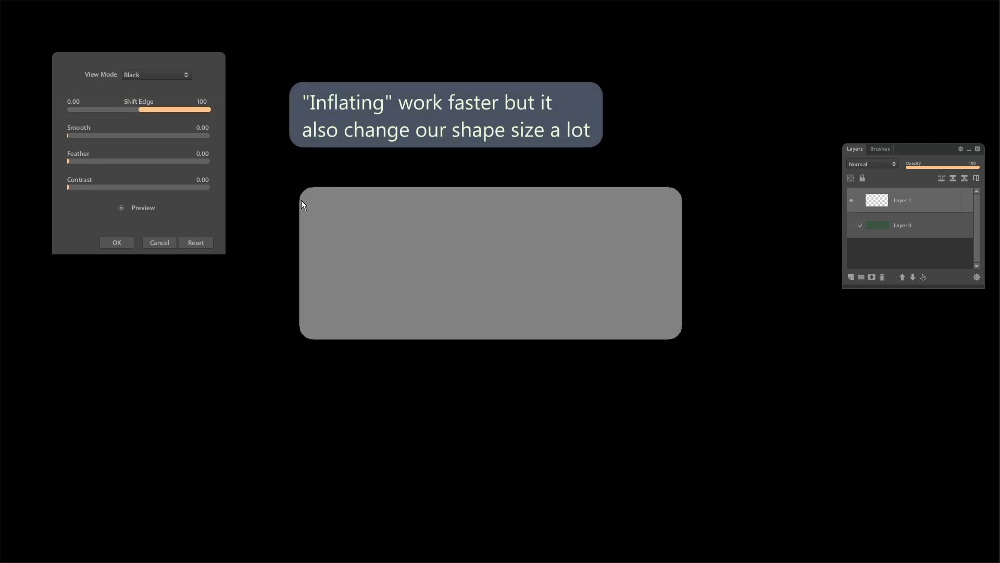
click(139, 109)
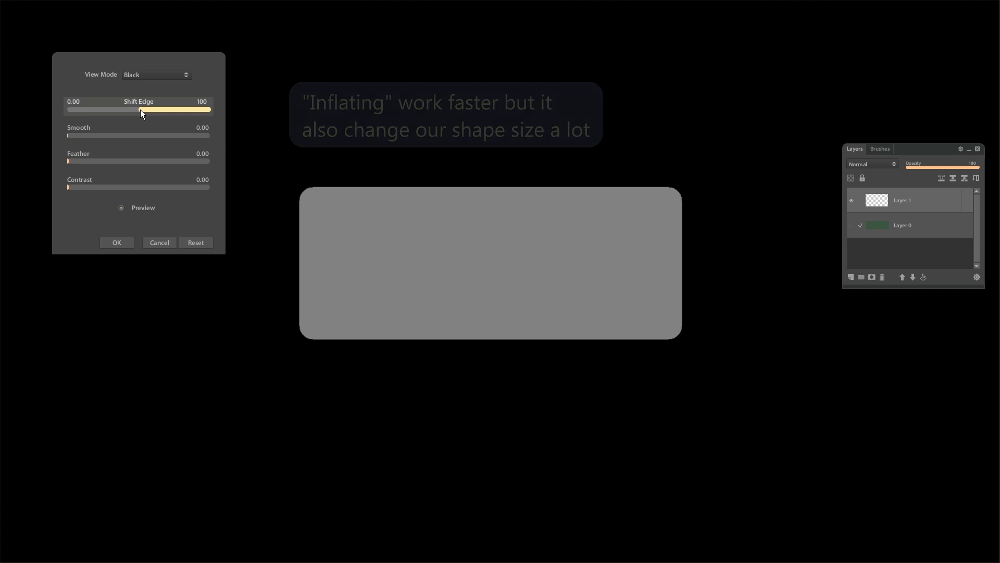
drag(139, 110, 139, 112)
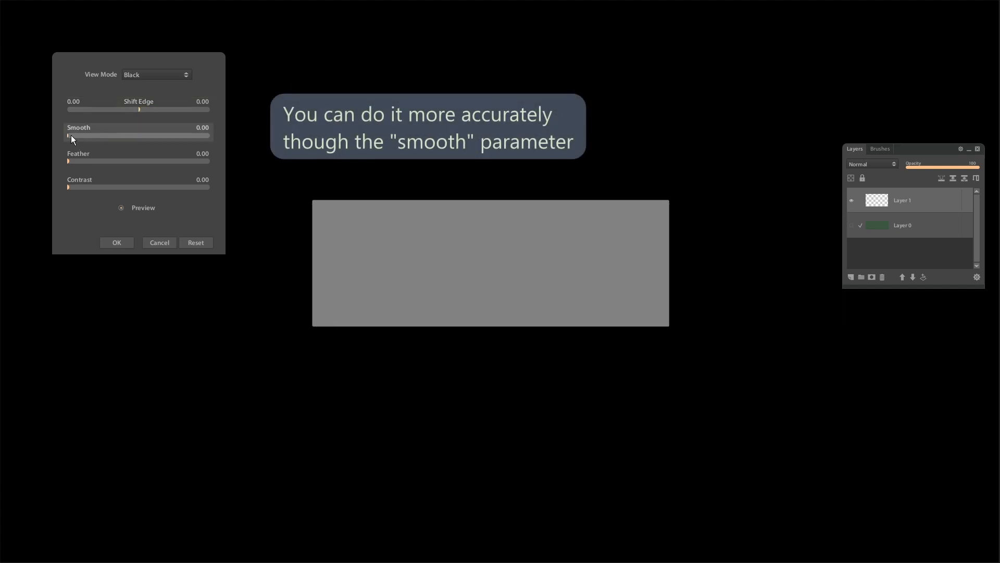
Test the Smooth amount on the selection's corner and apply Refine Edge with Smooth at 100.
drag(71, 136, 218, 145)
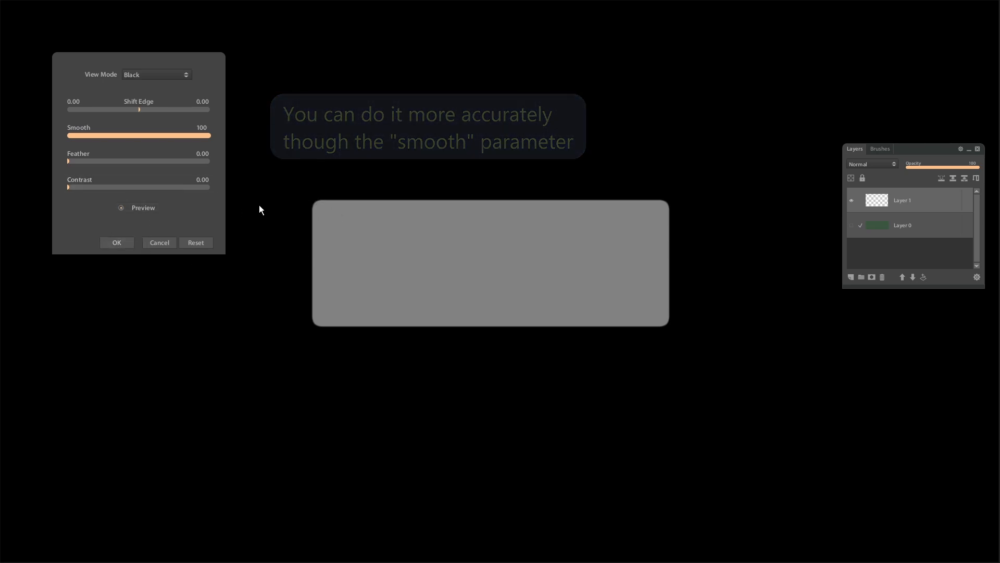
drag(301, 208, 411, 159)
drag(158, 134, 233, 127)
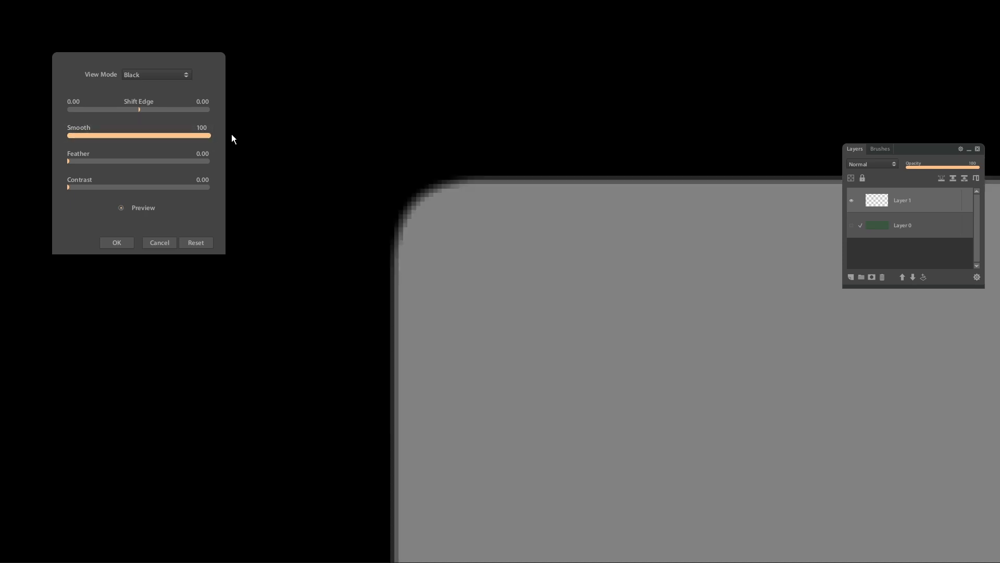
drag(67, 131, 223, 131)
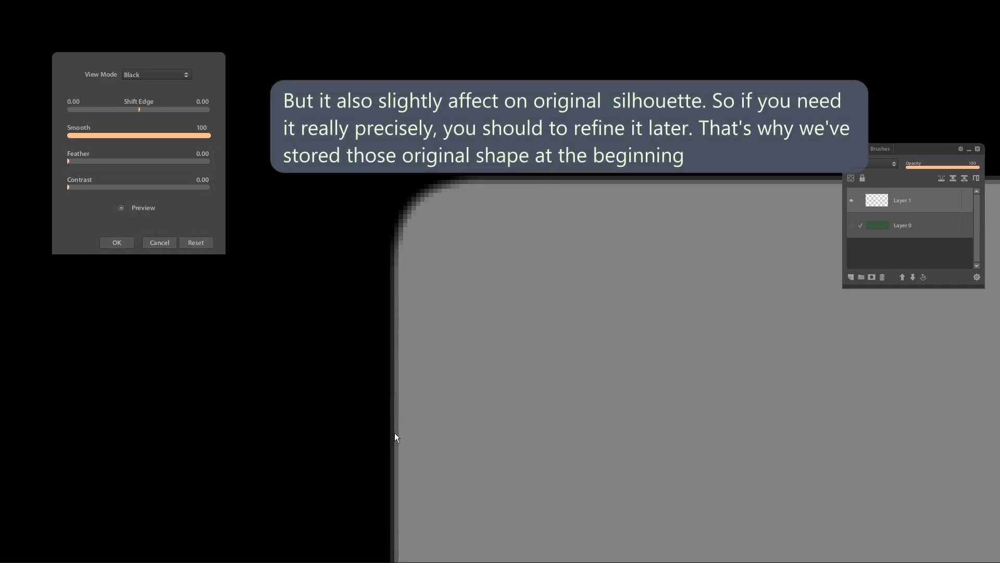
drag(139, 136, 226, 134)
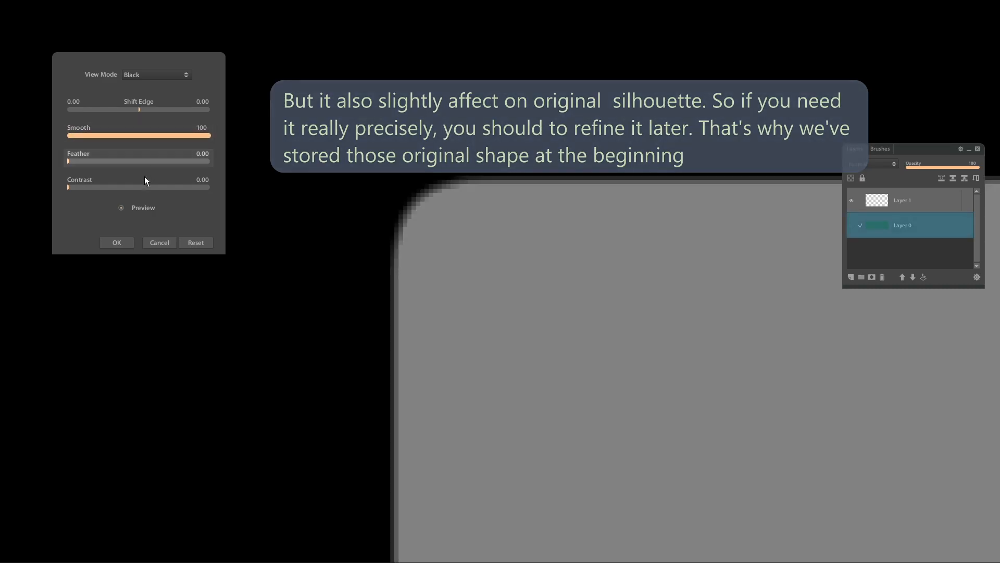
drag(472, 238, 412, 262)
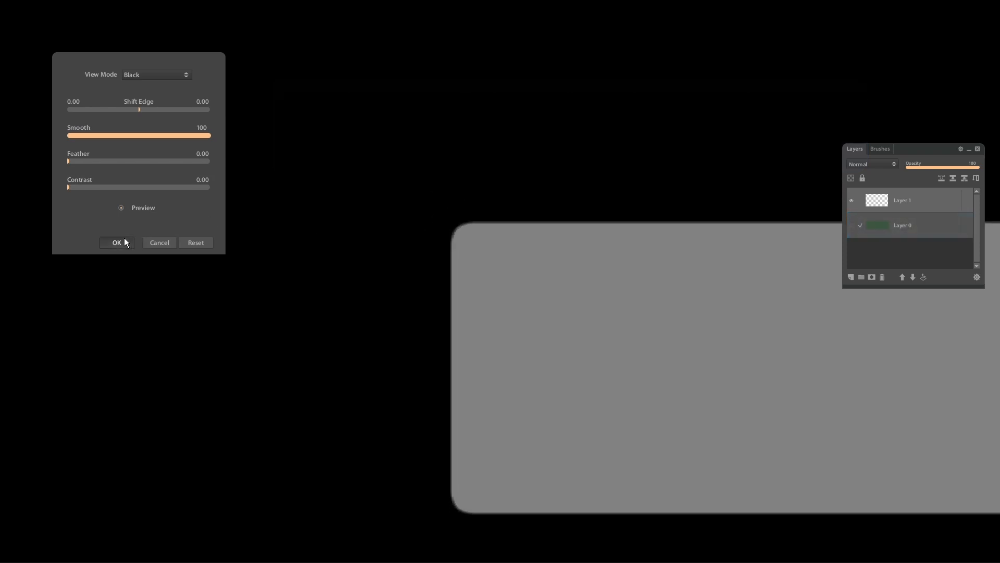
click(126, 241)
Apply Refine Edge with Smooth at 100 four more times and fill the rounded selection light green on Layer 1.
drag(209, 184, 299, 104)
click(99, 5)
click(119, 99)
drag(70, 135, 211, 135)
click(116, 242)
click(99, 5)
click(118, 112)
drag(99, 136, 211, 135)
click(116, 242)
click(99, 5)
click(120, 101)
drag(99, 135, 211, 135)
click(117, 243)
click(99, 6)
click(116, 117)
drag(102, 135, 210, 135)
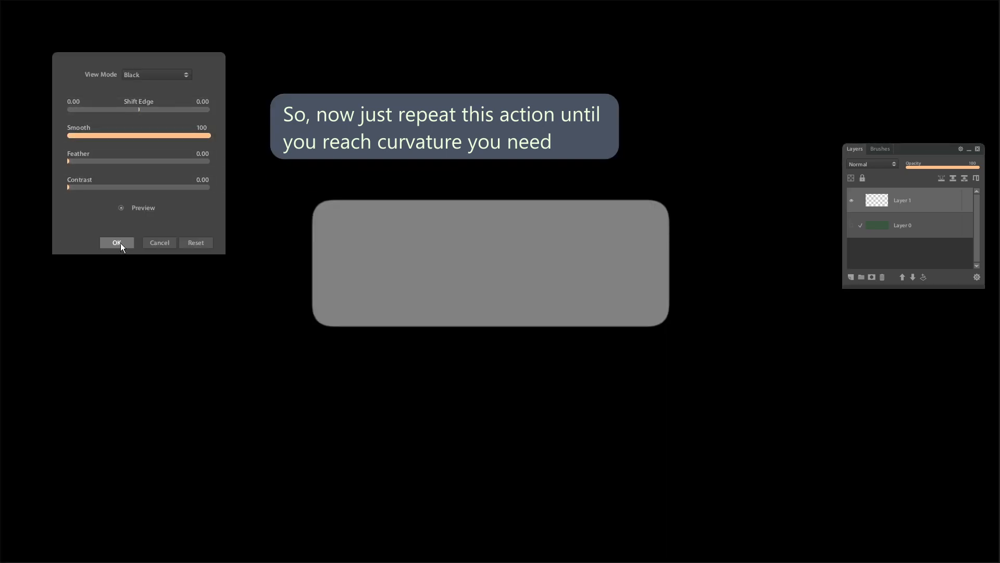
click(117, 243)
Place Layer 0 visibly above Layer 1 and recolour its rectangle black with transparency locked.
scroll(461, 232, up, 5)
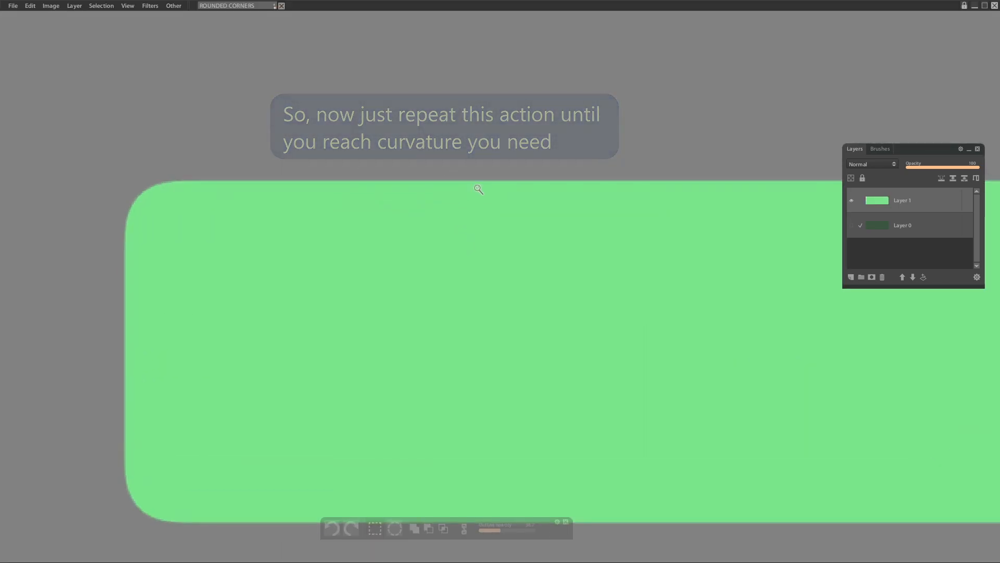
drag(889, 217, 848, 201)
click(849, 202)
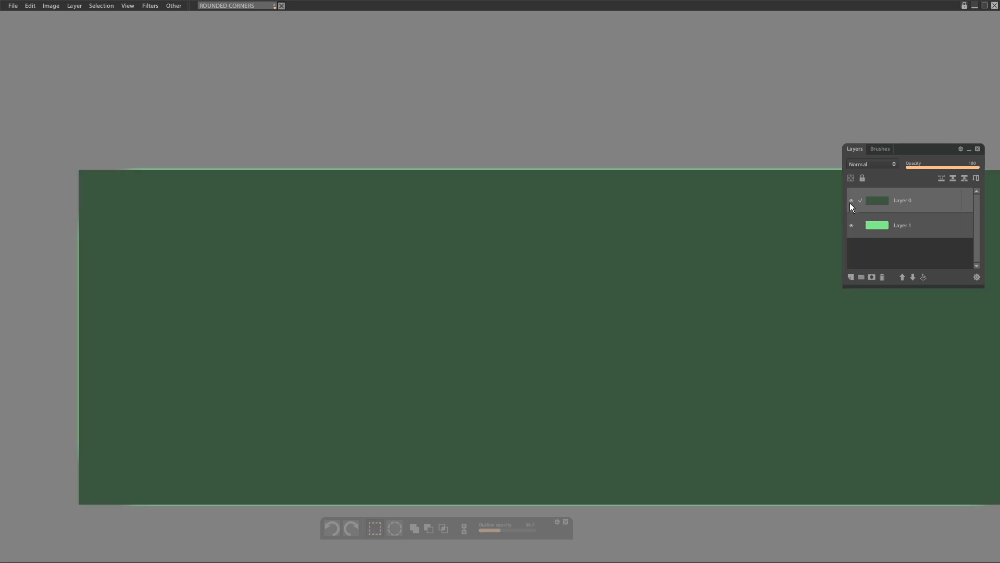
click(860, 201)
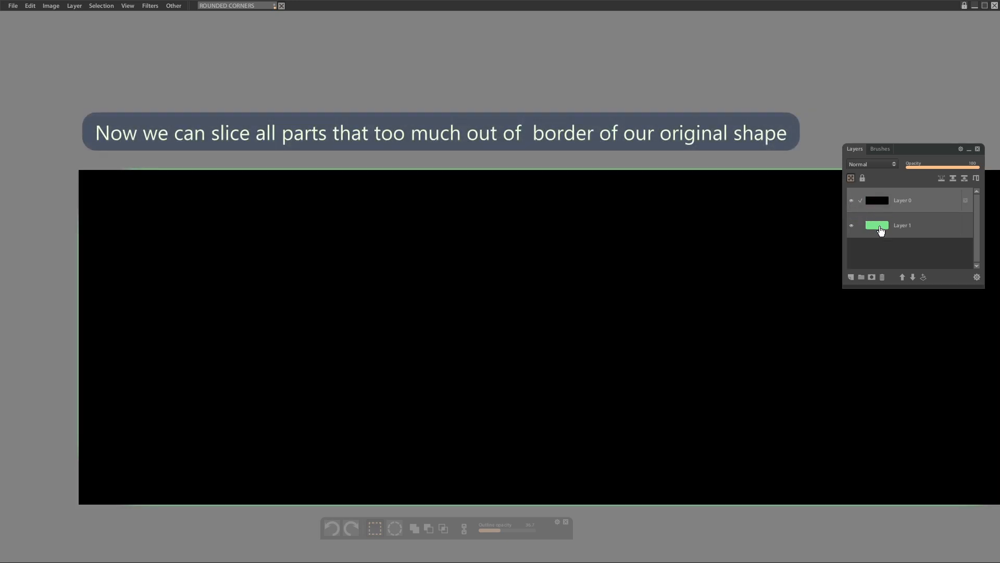
Make Layer 1 active, load the Layer 0 rectangle as a selection and hide Layer 0.
mouse_move(881, 225)
mouse_down()
mouse_move(882, 215)
mouse_move(893, 221)
mouse_up()
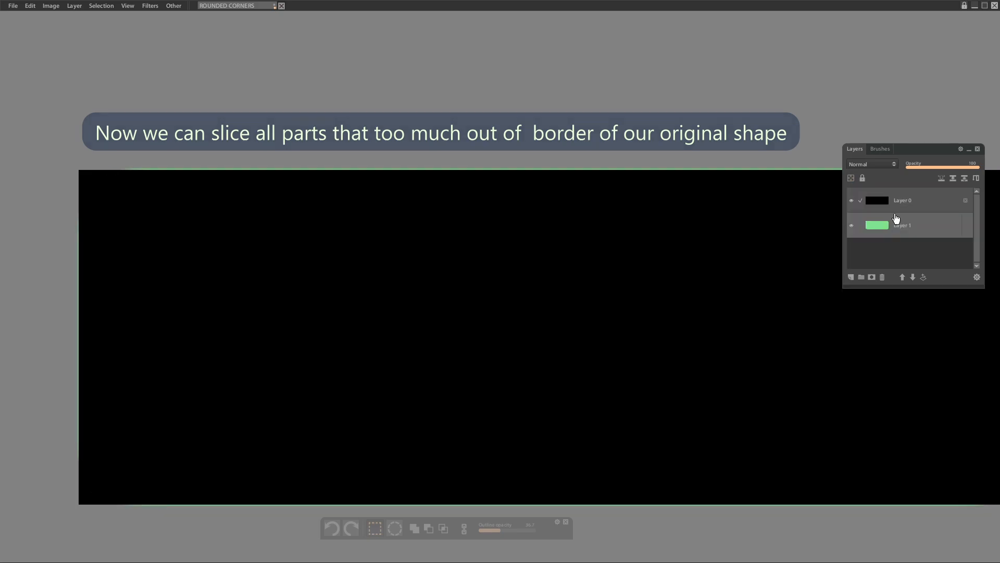
ctrl+click(879, 201)
click(852, 201)
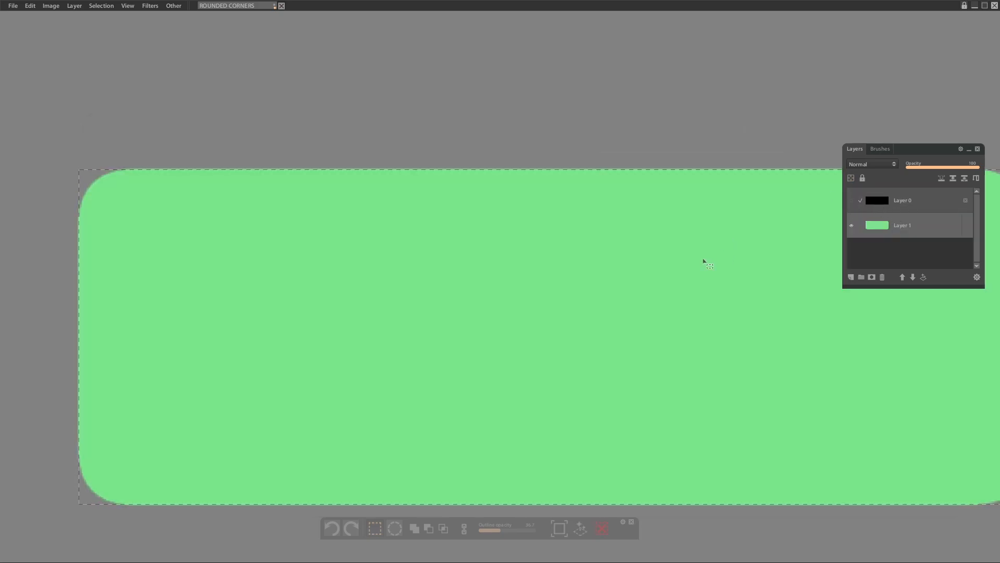
Invert the selection and trim the green pixels outside the original rectangle on Layer 1.
scroll(714, 259, down, 3)
click(101, 5)
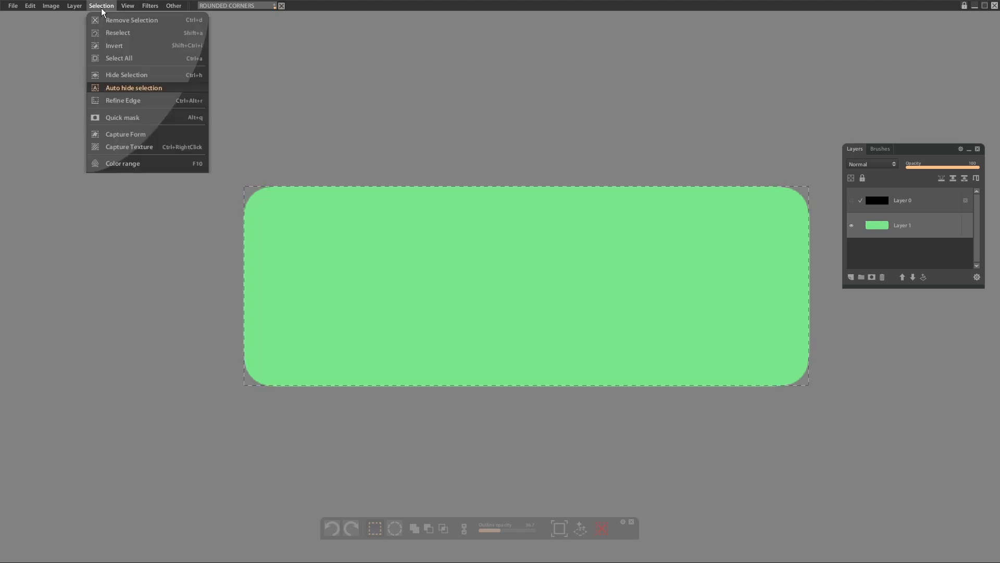
click(99, 48)
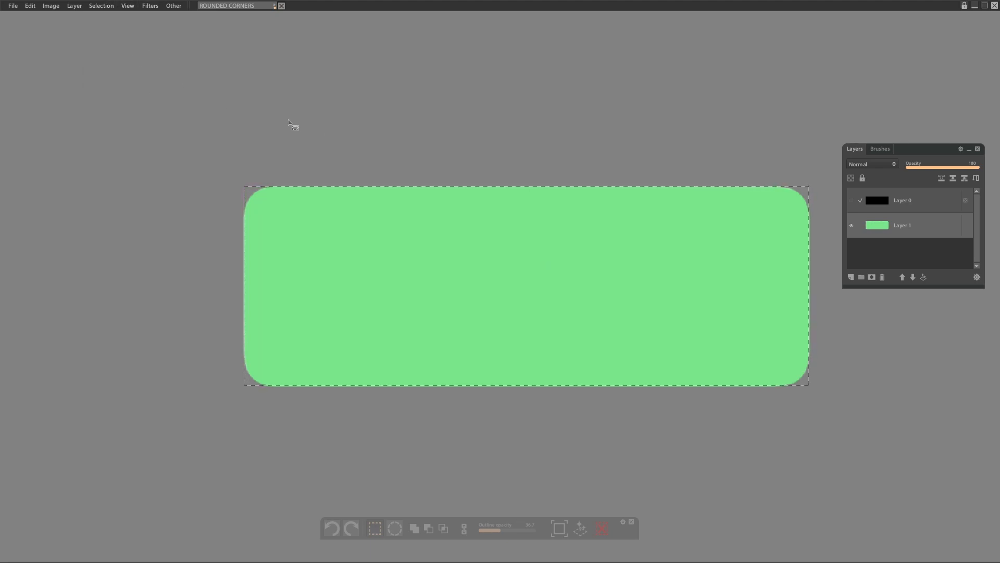
scroll(250, 183, up, 5)
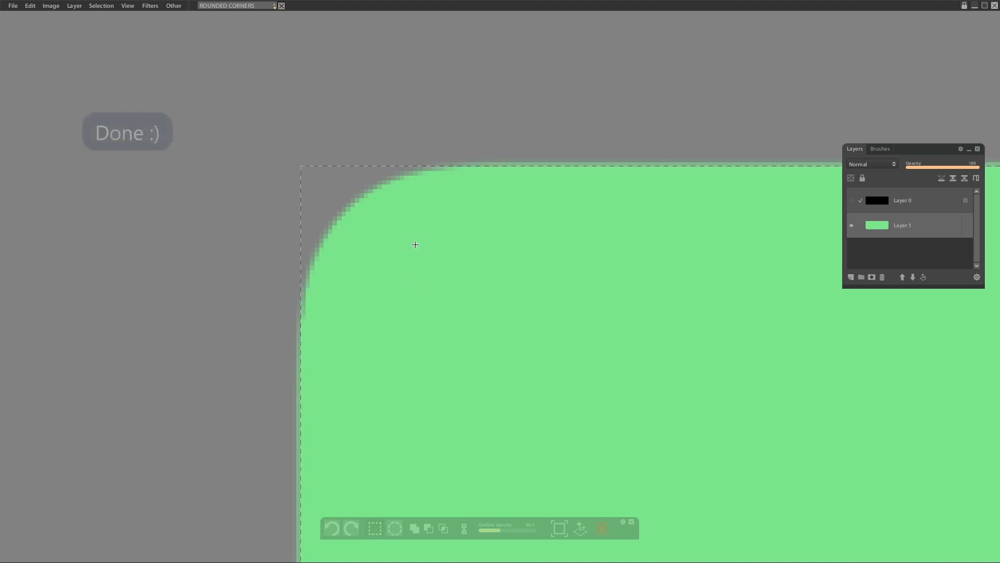
scroll(269, 238, down, 5)
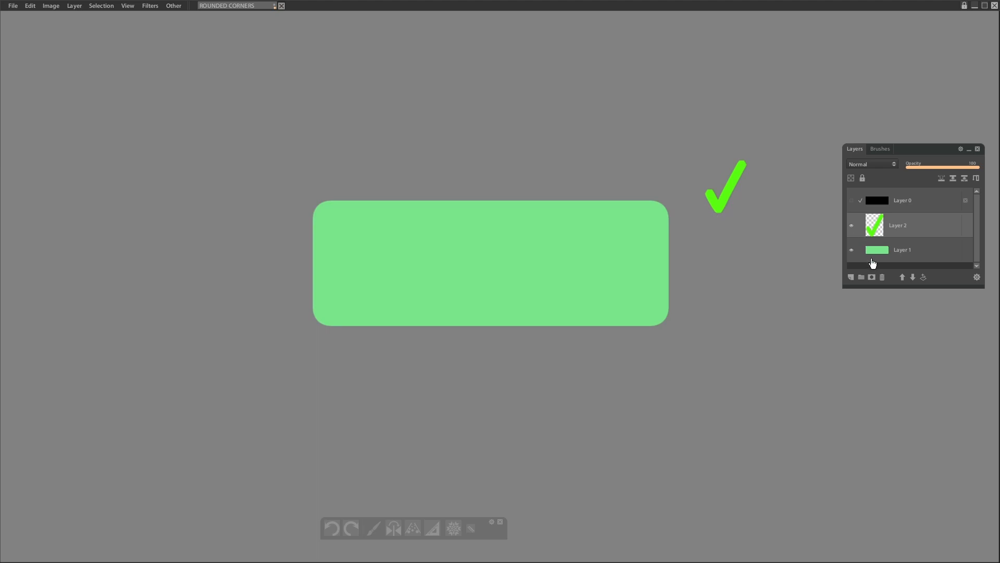
Group the three existing layers, hide the group and add an empty layer above it.
click(911, 255)
shift+click(912, 204)
key(ctrl+g)
click(851, 225)
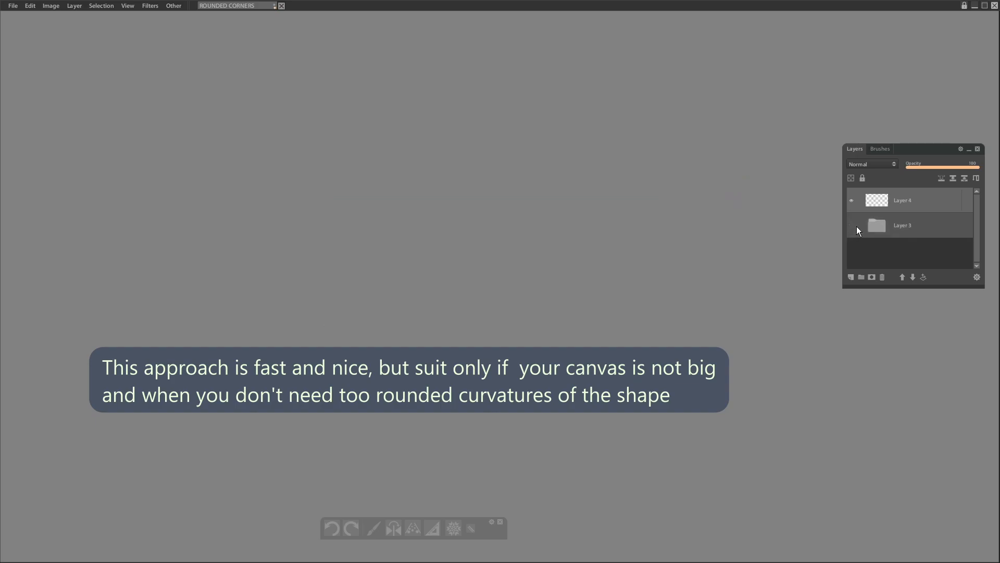
Make a tall rectangular selection at the canvas centre, fill it light cyan and remove the selection.
key(m)
drag(408, 191, 560, 451)
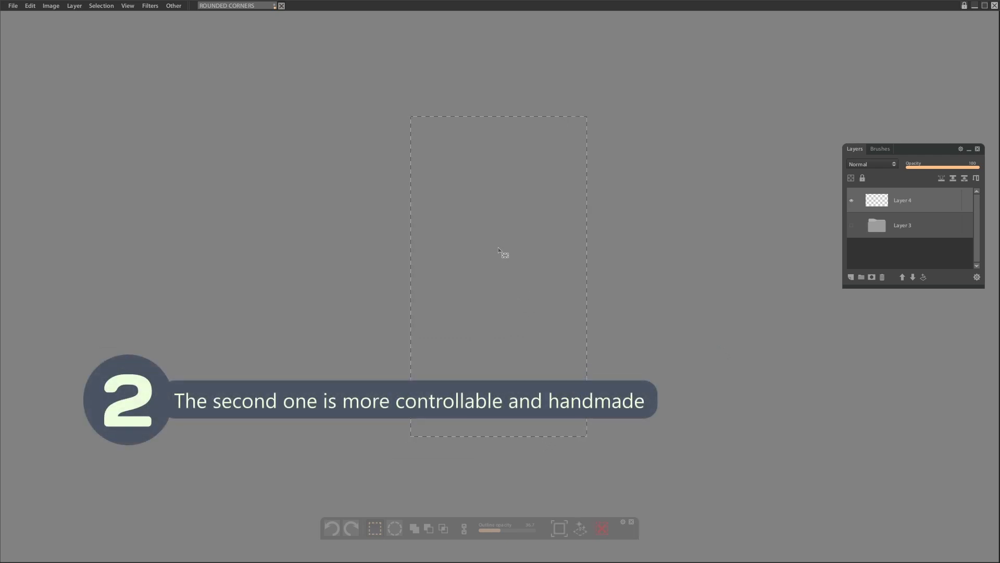
right_click(498, 250)
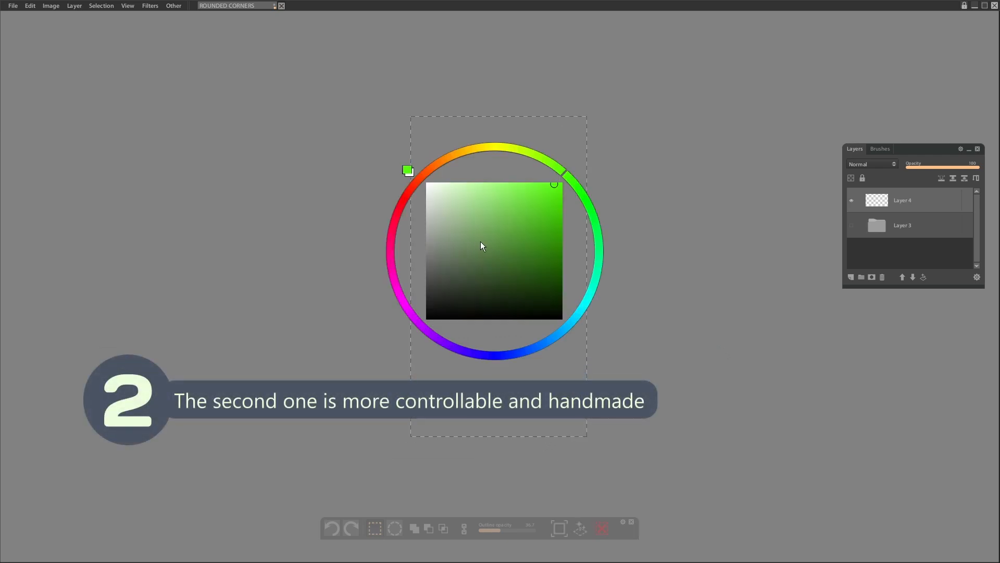
click(578, 330)
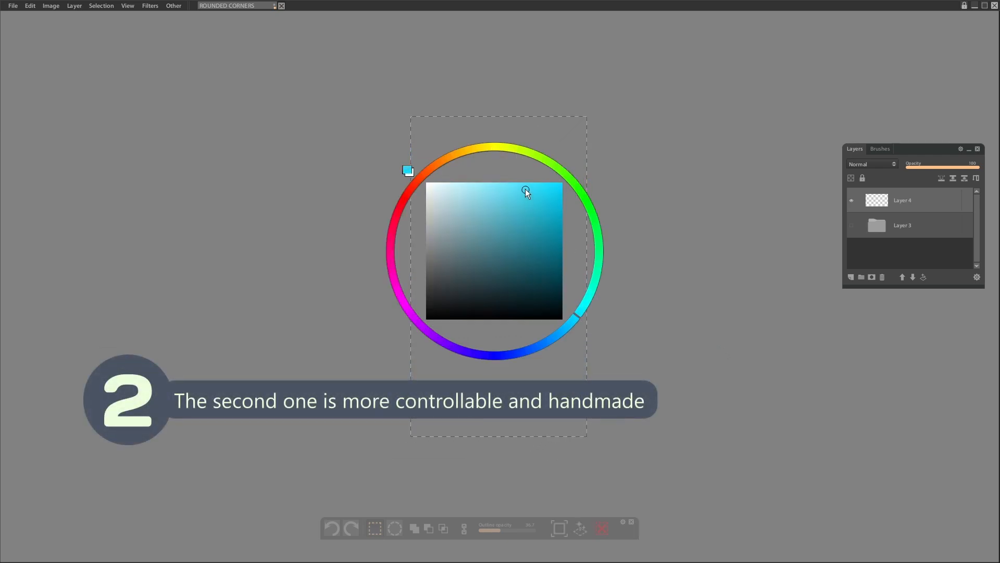
click(488, 189)
key(ctrl+d)
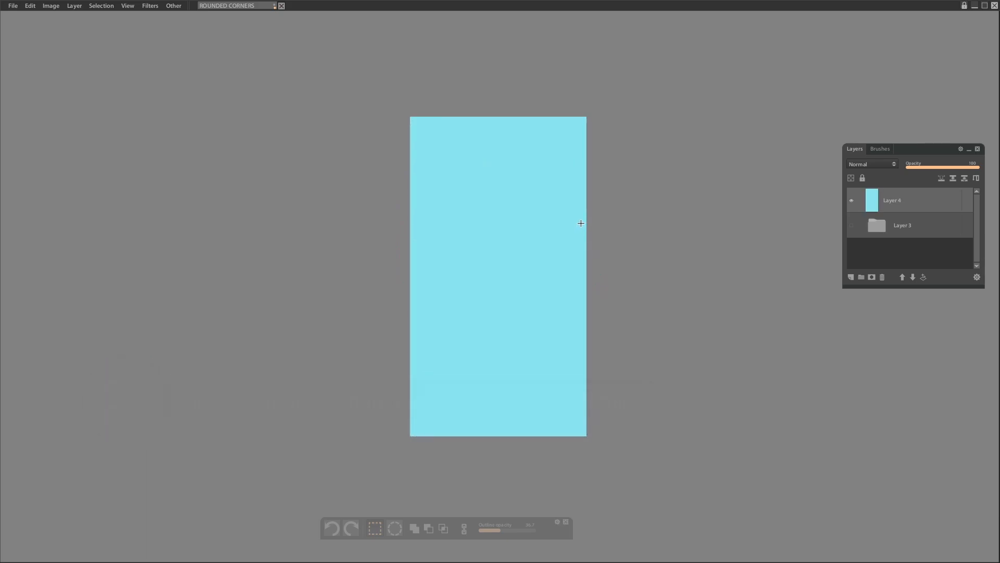
Add a new layer and make a circular selection touching the cyan rectangle's left and bottom edges.
key(ctrl+shift+n)
click(395, 527)
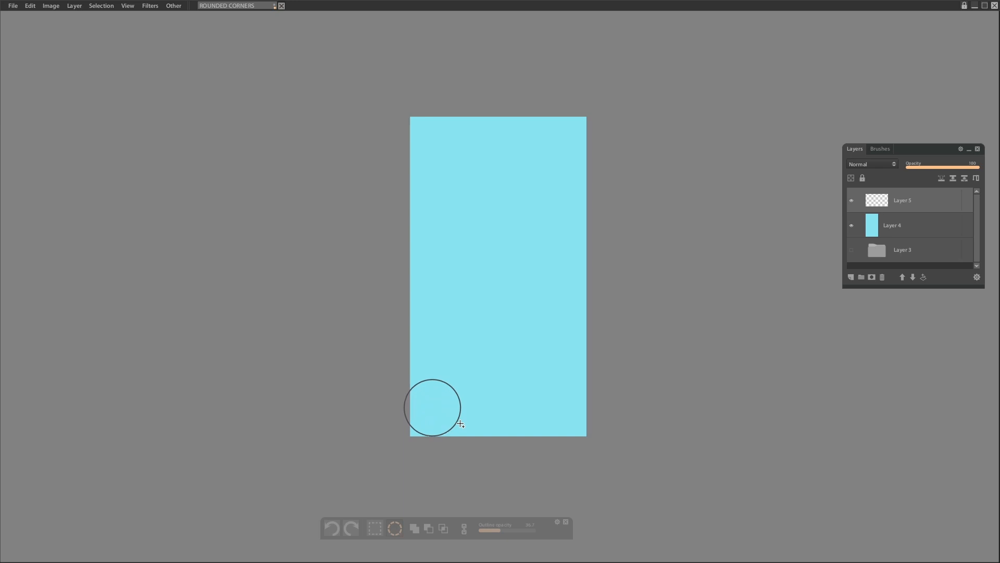
drag(466, 422, 446, 431)
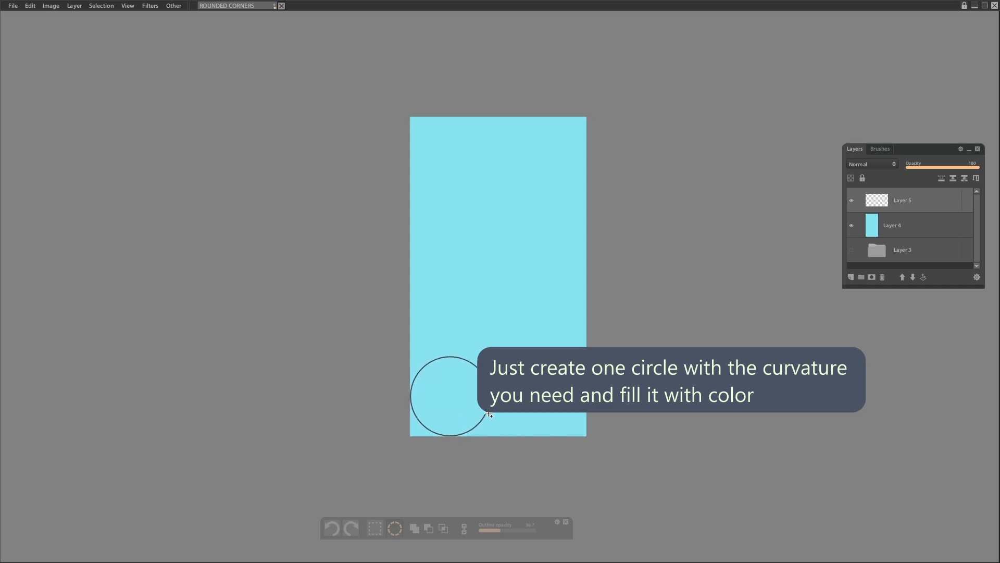
drag(489, 414, 488, 413)
scroll(462, 408, up, 5)
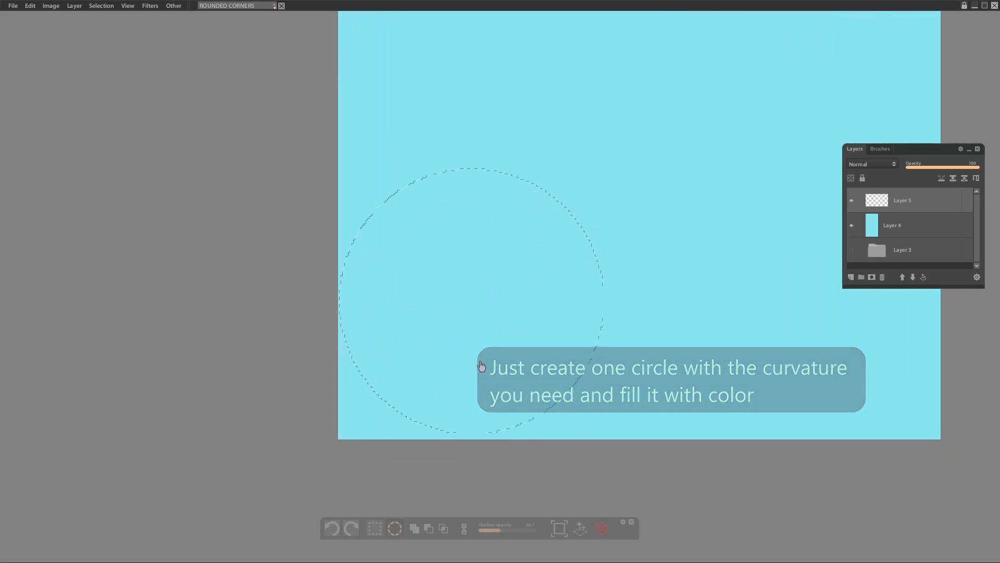
scroll(399, 310, up, 3)
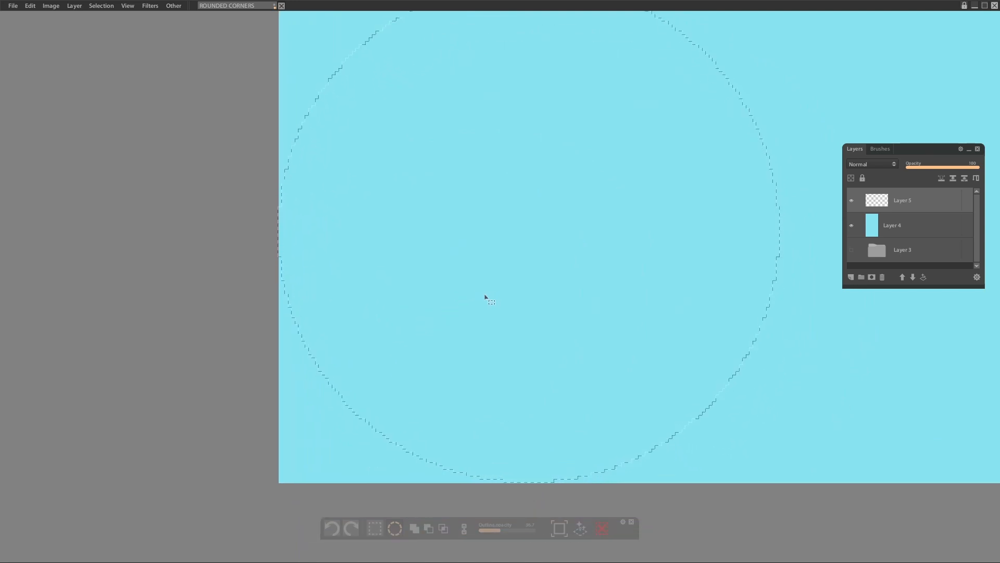
scroll(489, 291, down, 5)
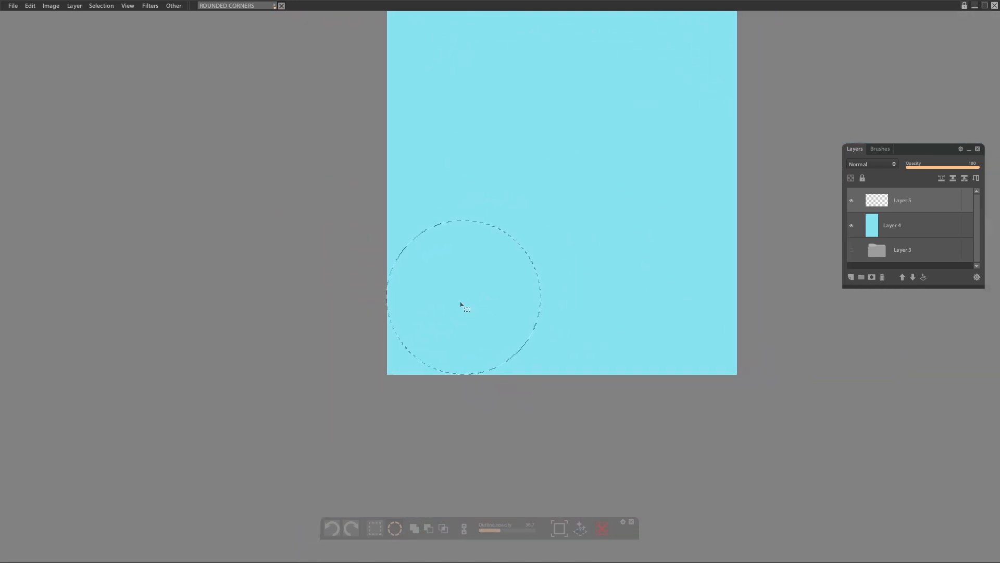
Fill the circular selection white, deselect and nudge the circle down to touch the cyan rectangle's bottom edge.
key(alt+BackSpace)
key(ctrl+d)
key(v)
scroll(560, 258, up, 5)
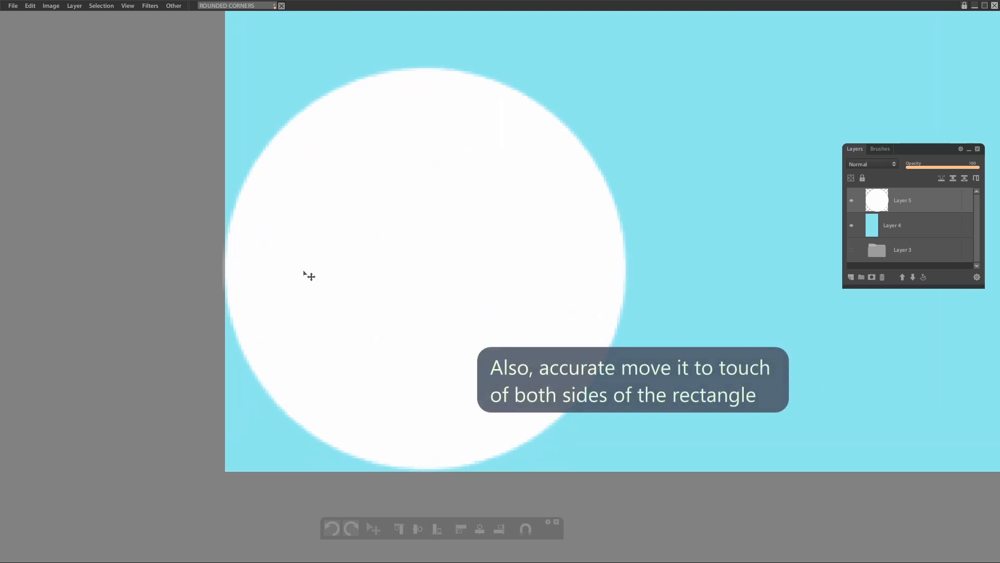
key(Down)
key(Down)
key(Down)
key(Down)
key(Down)
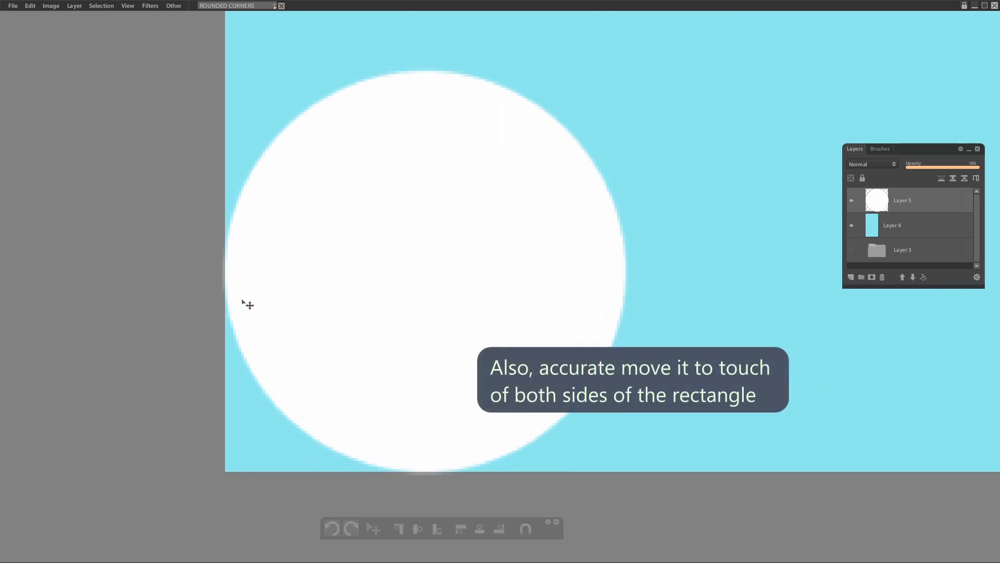
Duplicate the white circle into the rectangle's bottom-right corner, touching both edges, and merge the two circle layers.
scroll(419, 460, down, 4)
drag(360, 320, 603, 336)
scroll(672, 334, up, 4)
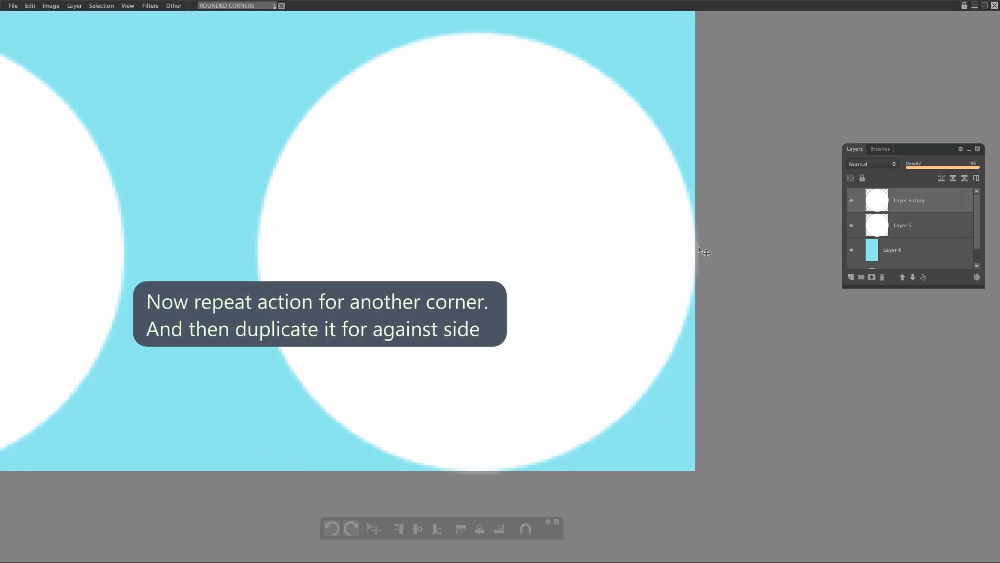
scroll(704, 258, down, 5)
key(ctrl+e)
Duplicate the pair of circles, align the copy with the rectangle's top corners and merge it with the lower pair.
scroll(594, 234, down, 1)
key(ctrl+j)
drag(572, 409, 576, 118)
scroll(594, 174, up, 5)
key(shift+Up)
key(shift+Up)
key(shift+Up)
key(shift+Up)
key(shift+Up)
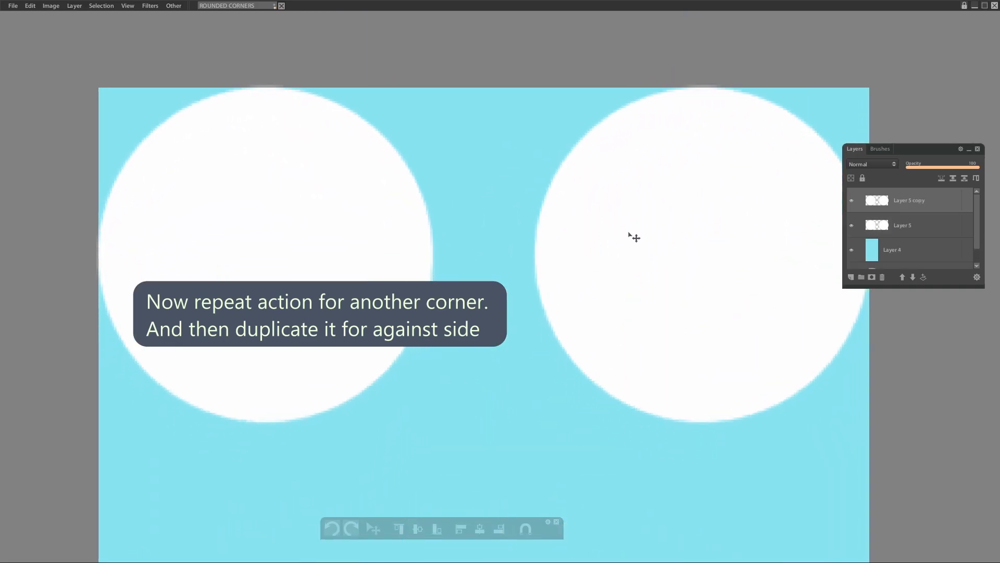
scroll(555, 223, down, 6)
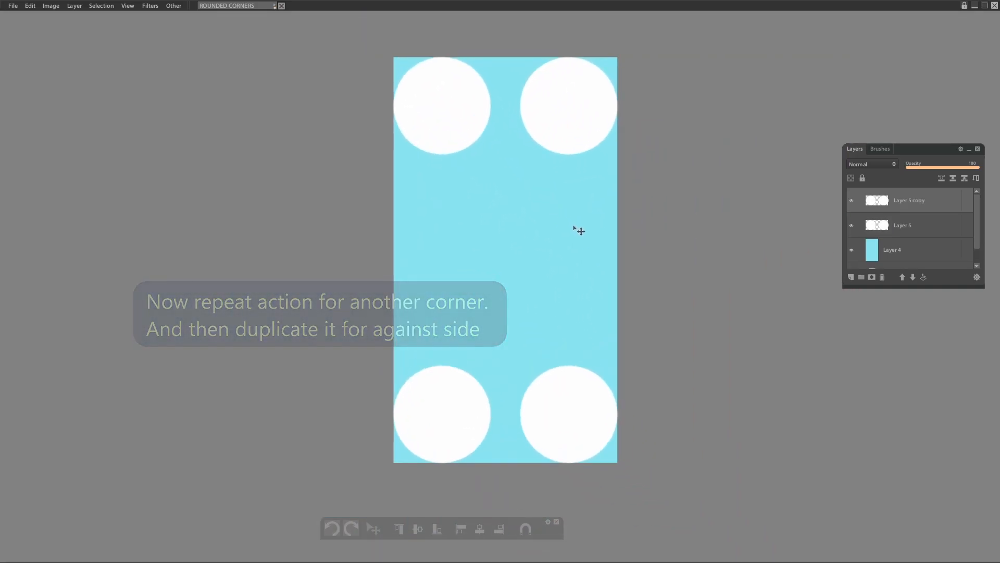
key(ctrl+e)
On Layer 4, cut off the rectangle's bottom-right corner outside the circle using the Lasso with the Delete from selection action.
click(893, 232)
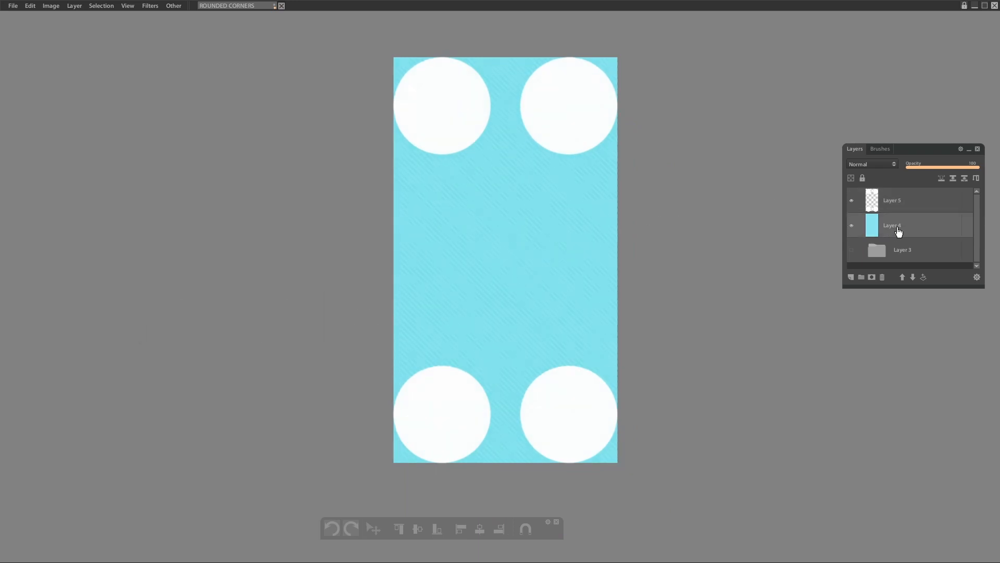
key(l)
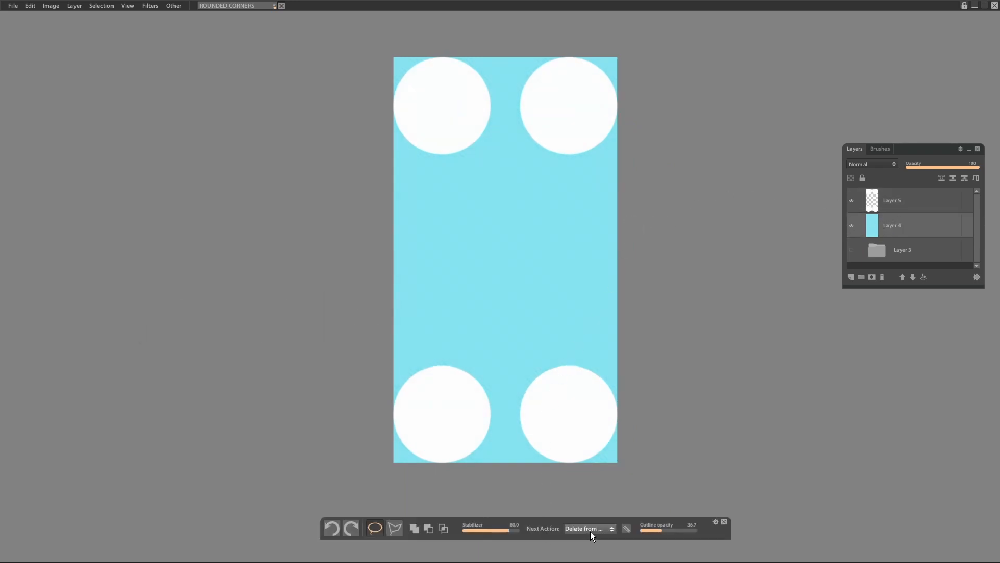
click(591, 529)
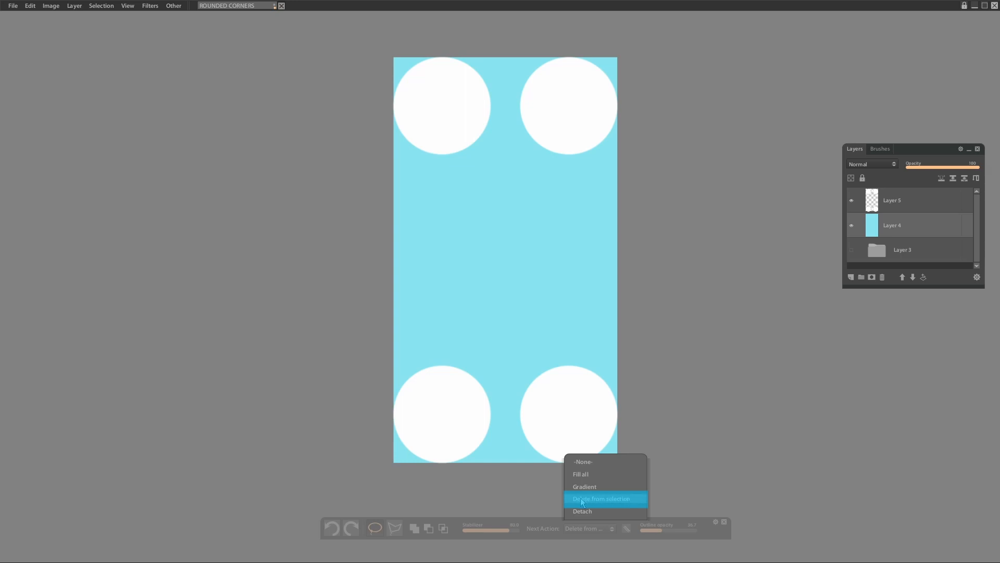
click(608, 499)
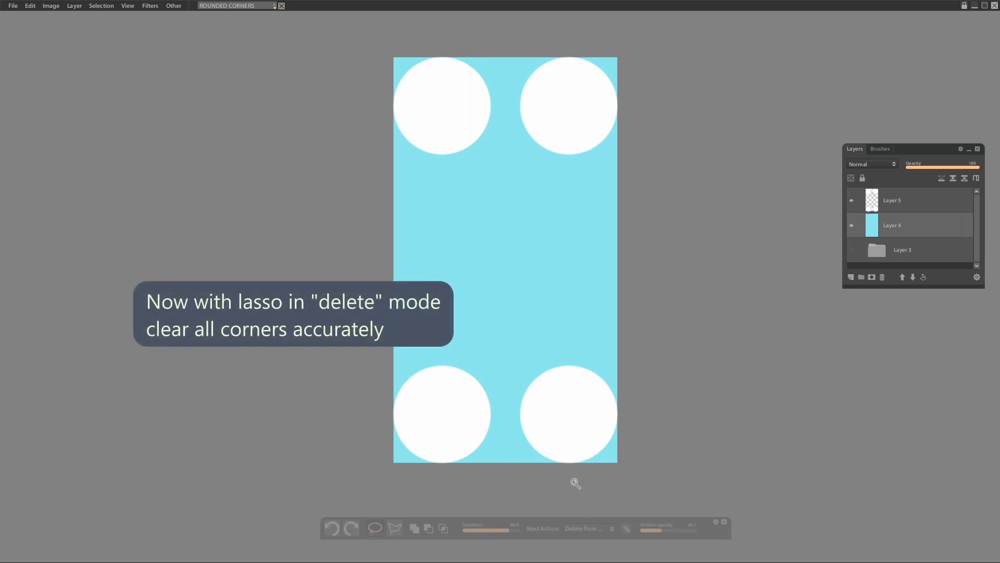
click(576, 483)
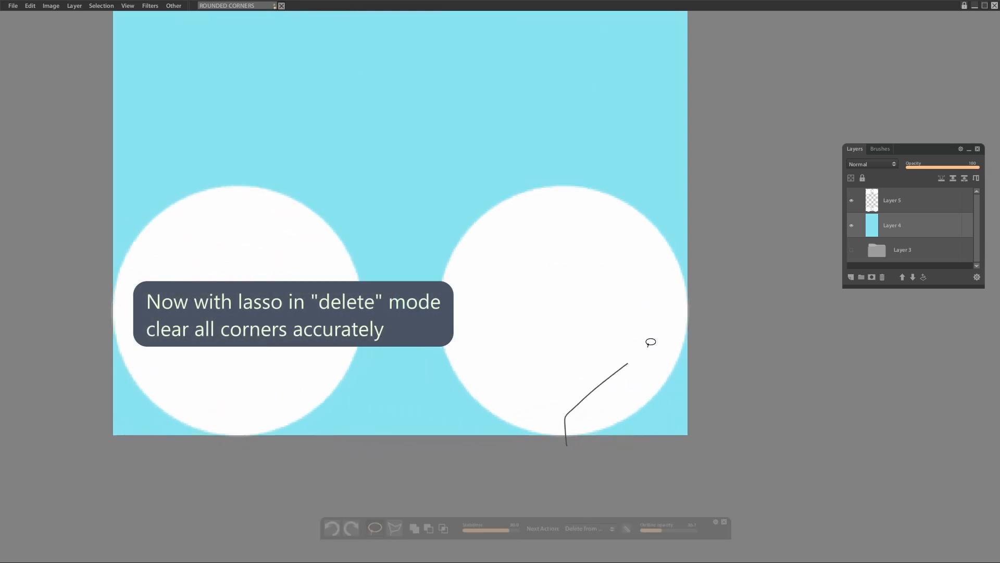
drag(659, 463, 644, 444)
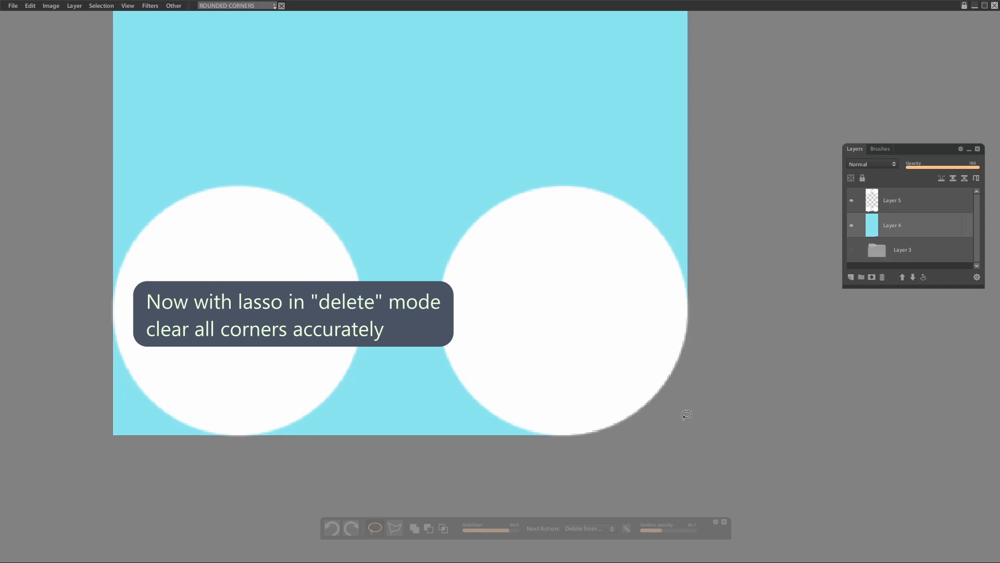
Set the lasso stabilizer to 0 and delete the rectangle's bottom-left corner outside the circle.
drag(505, 529, 464, 530)
drag(410, 444, 663, 455)
mouse_move(502, 453)
mouse_down()
mouse_move(369, 312)
mouse_move(489, 461)
mouse_up()
Delete the rectangle's top-left and top-right corners outside the circles with the Lasso.
key(ctrl+minus)
click(451, 346)
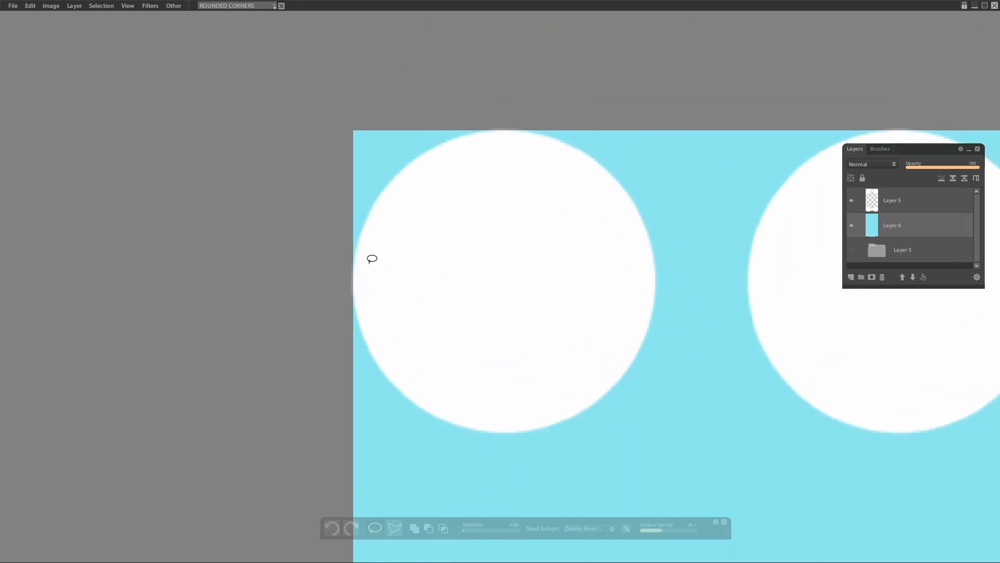
drag(506, 175, 389, 82)
scroll(574, 108, right, 5)
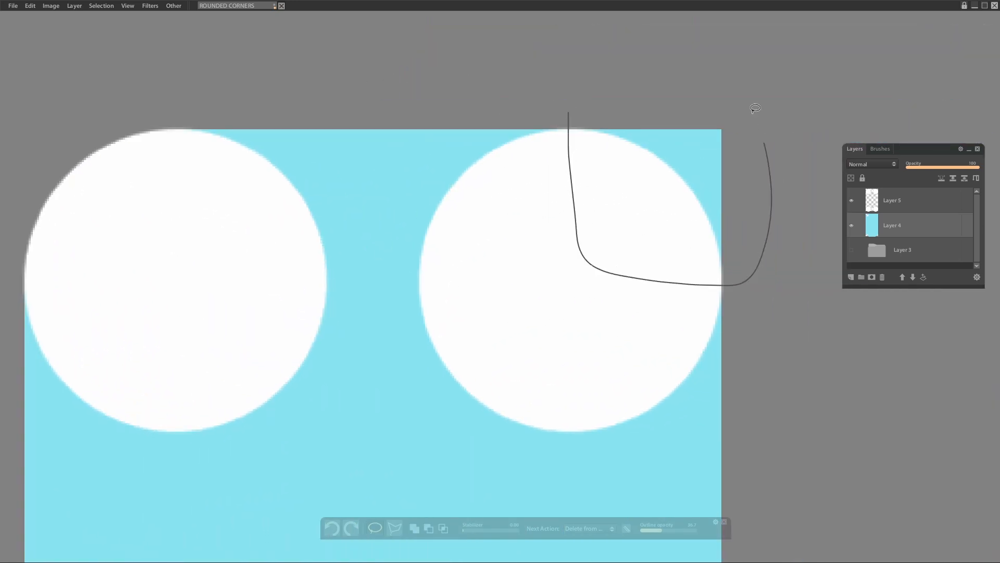
drag(764, 128, 730, 112)
key(ctrl+minus)
key(ctrl+minus)
Merge the circles with the rectangle on Layer 4, lock its transparency and fill the whole shape light cyan.
key(ctrl+e)
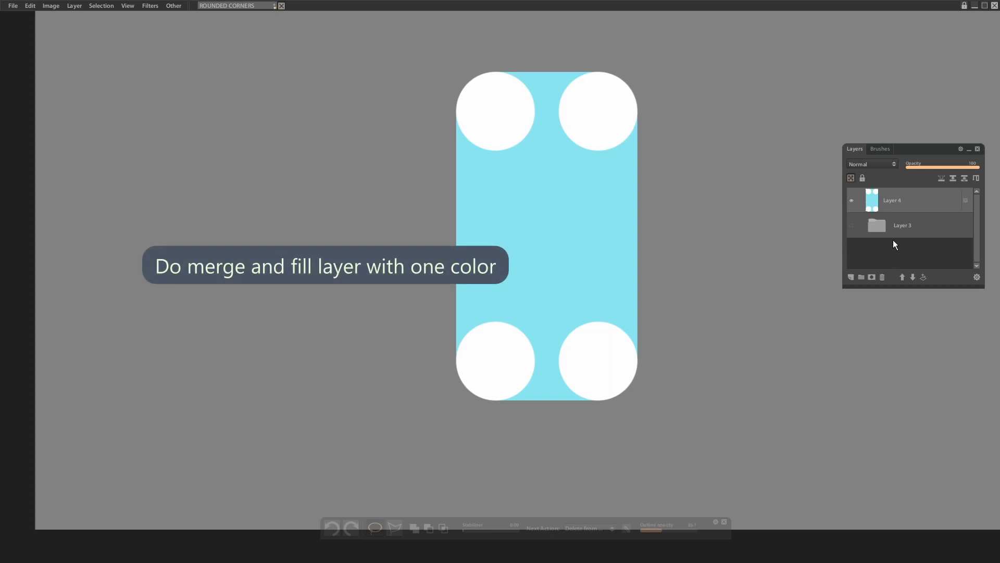
click(851, 177)
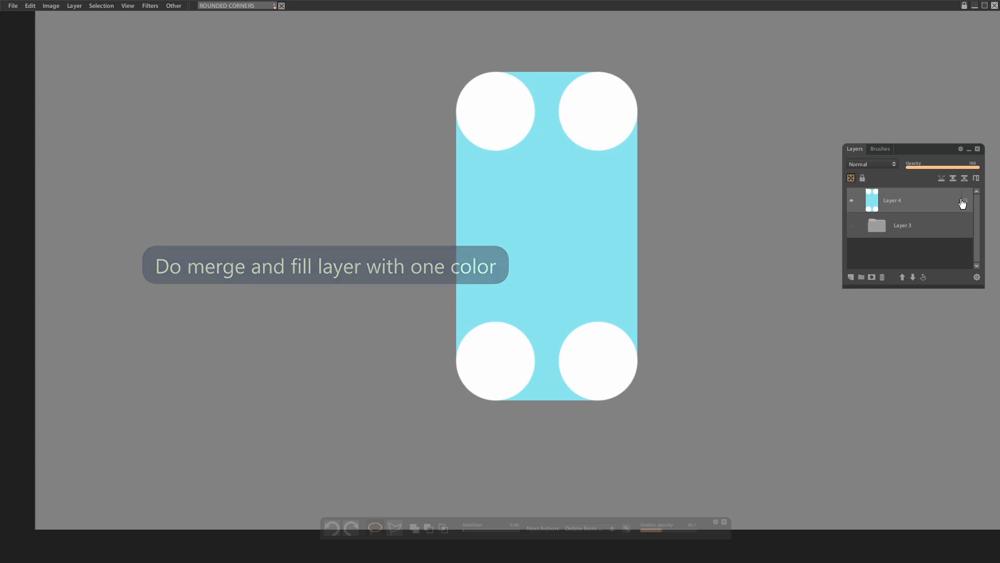
click(71, 7)
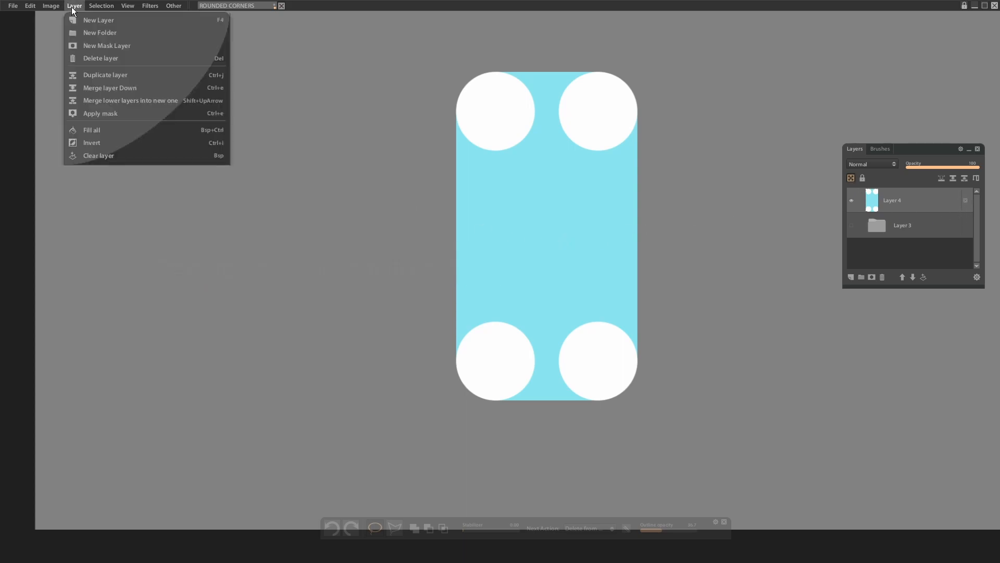
click(107, 131)
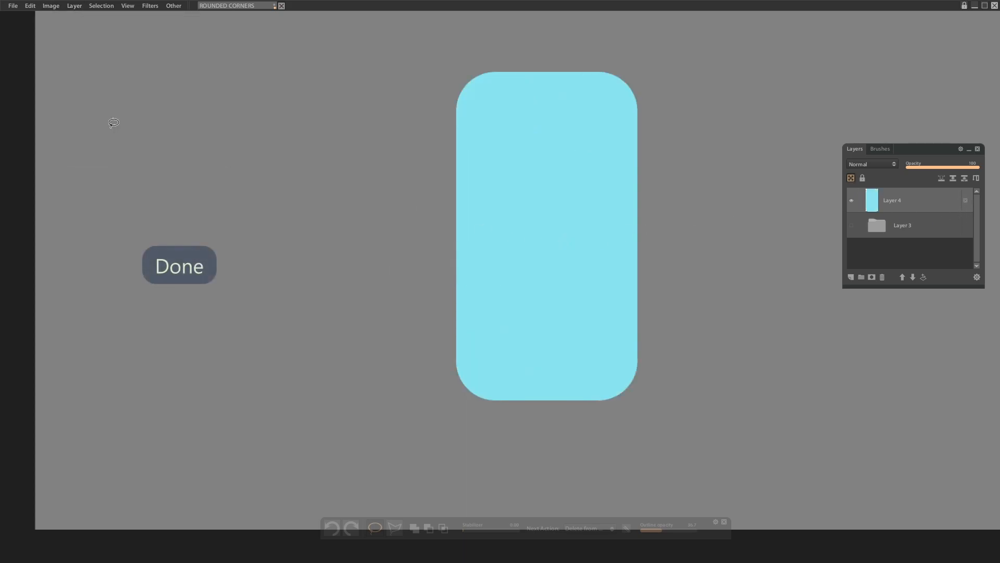
Paint a green check mark beside the rounded rectangle on a new layer and undo it.
key(ctrl+shift+n)
key(b)
mouse_move(691, 176)
mouse_down()
mouse_move(712, 195)
mouse_move(749, 138)
mouse_up()
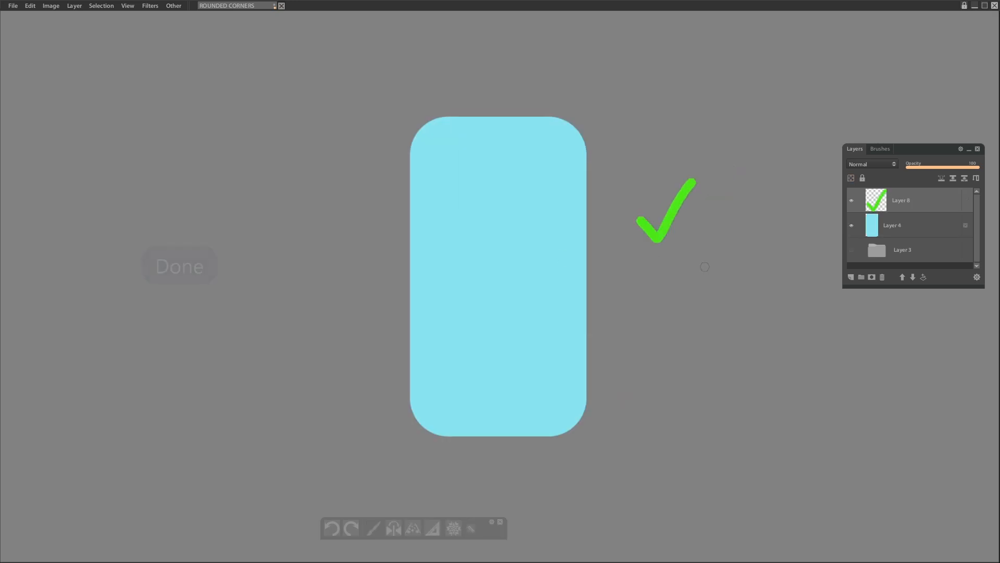
key(ctrl+z)
key(ctrl+z)
Move the cyan rounded rectangle to the canvas's left side, show the green rounded rectangle and place it beside the cyan one.
key(v)
drag(527, 255, 398, 256)
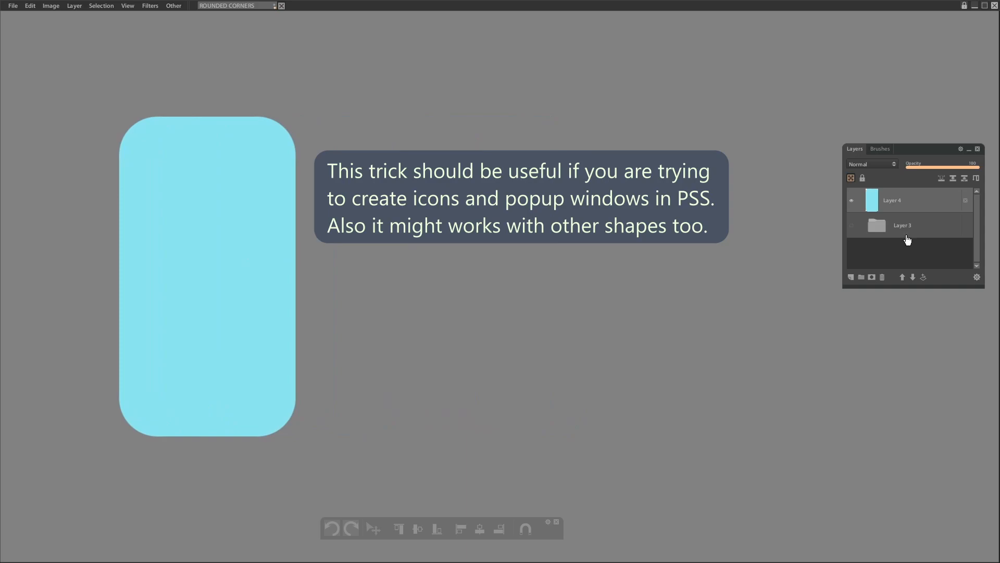
click(855, 224)
drag(569, 267, 597, 289)
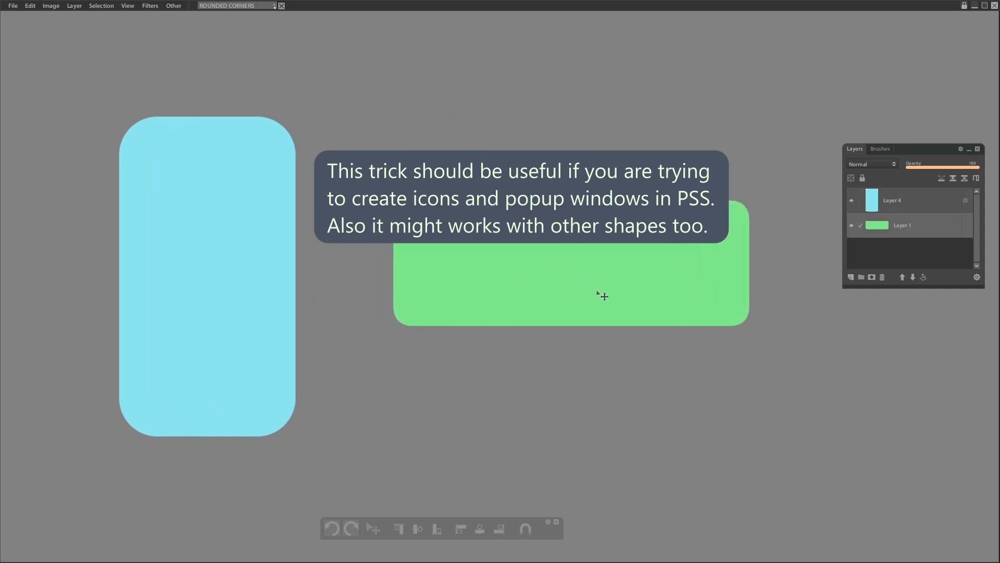
Add a new layer and paint a white smiley face with two eyes over the green rounded rectangle.
key(ctrl+shift+n)
key(b)
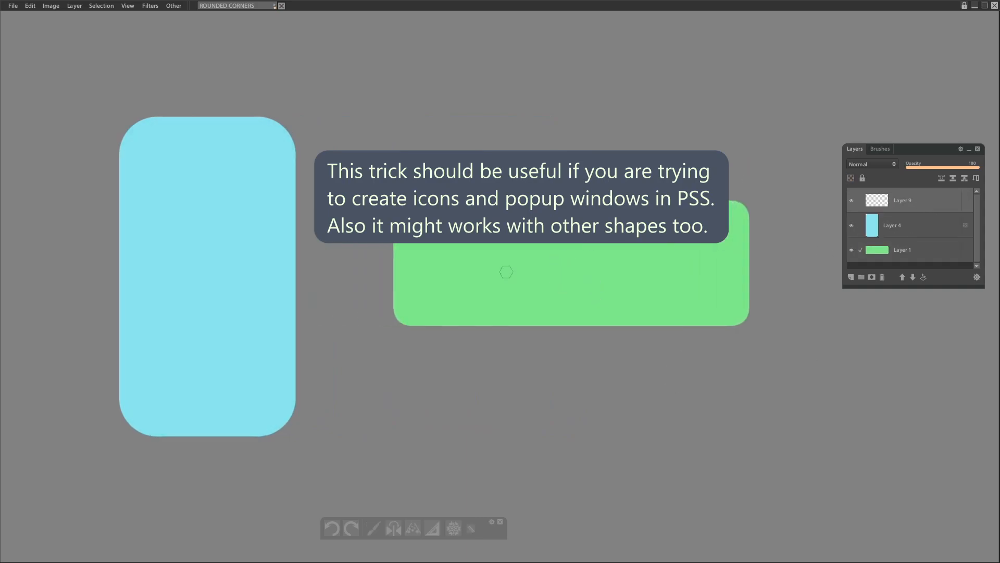
drag(472, 257, 608, 251)
mouse_move(550, 218)
mouse_down()
mouse_move(550, 240)
mouse_move(528, 241)
mouse_up()
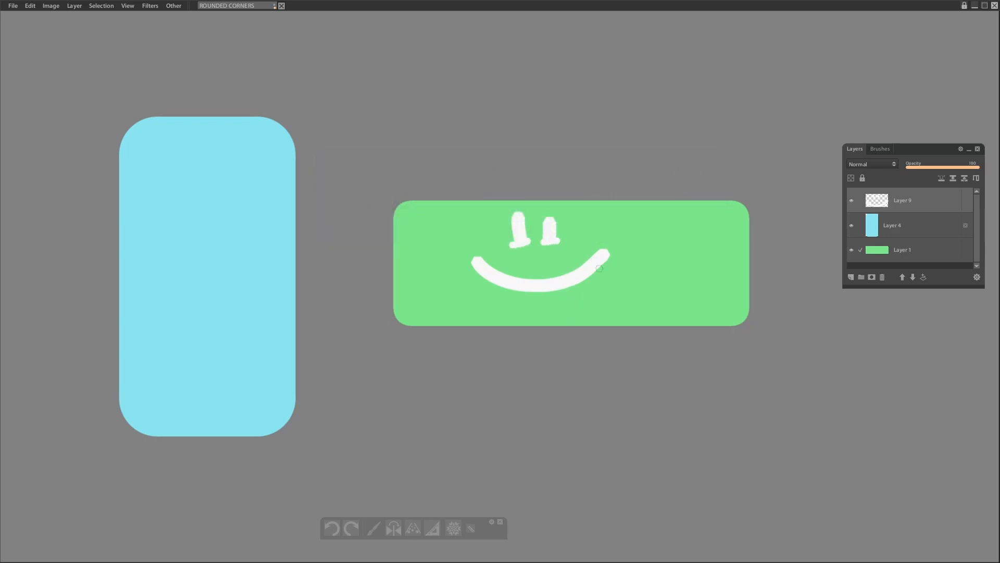